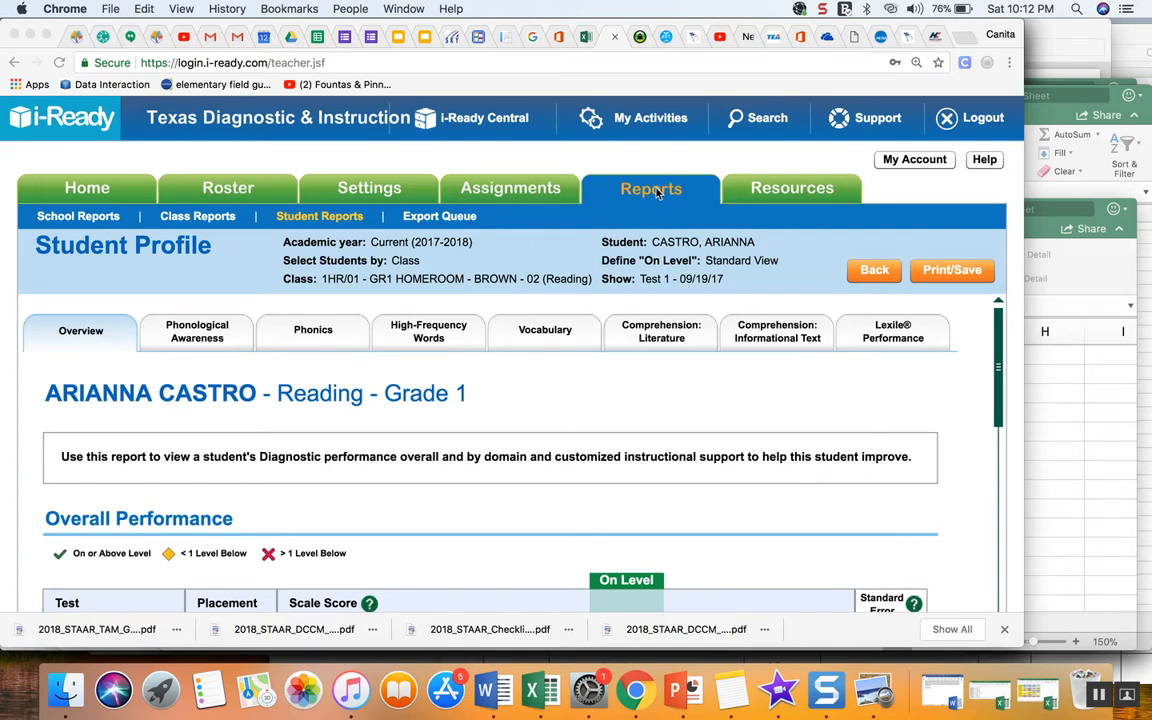
- Generate a Student Profile report for the selected student in the 1HR/01 Reading class showing Test 4 - 05/04/18 and review overall performance
{"action": "left_click", "coordinate": [868, 270]}
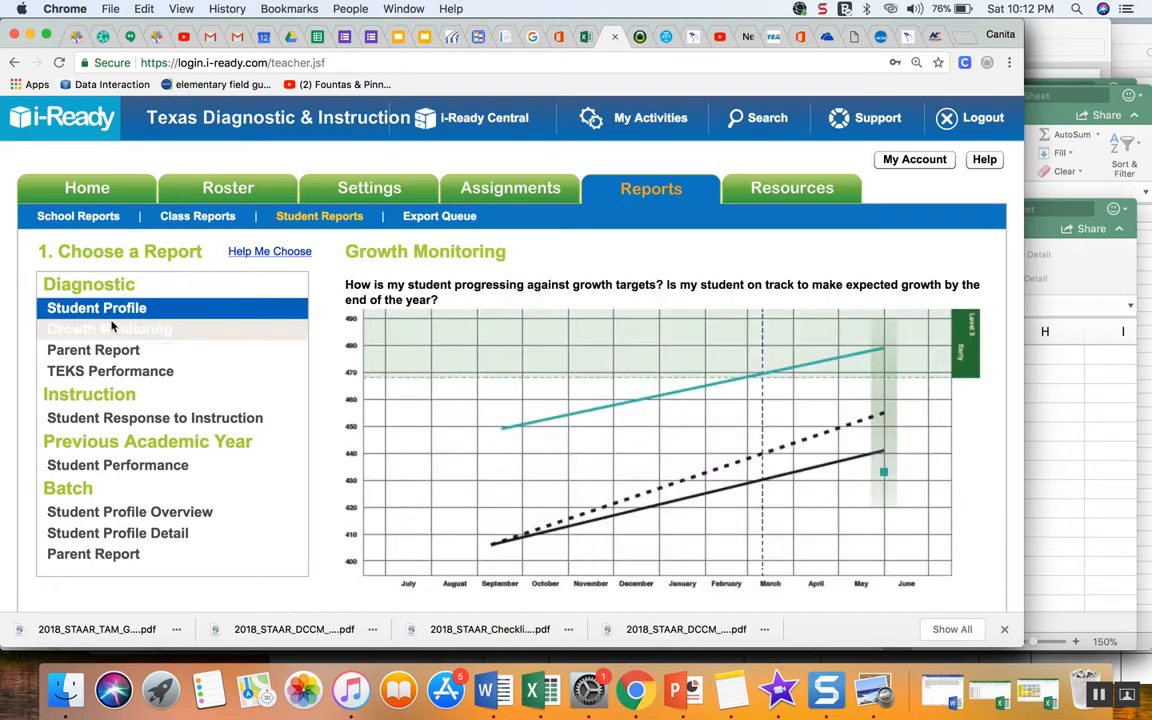
{"action": "left_click", "coordinate": [115, 314]}
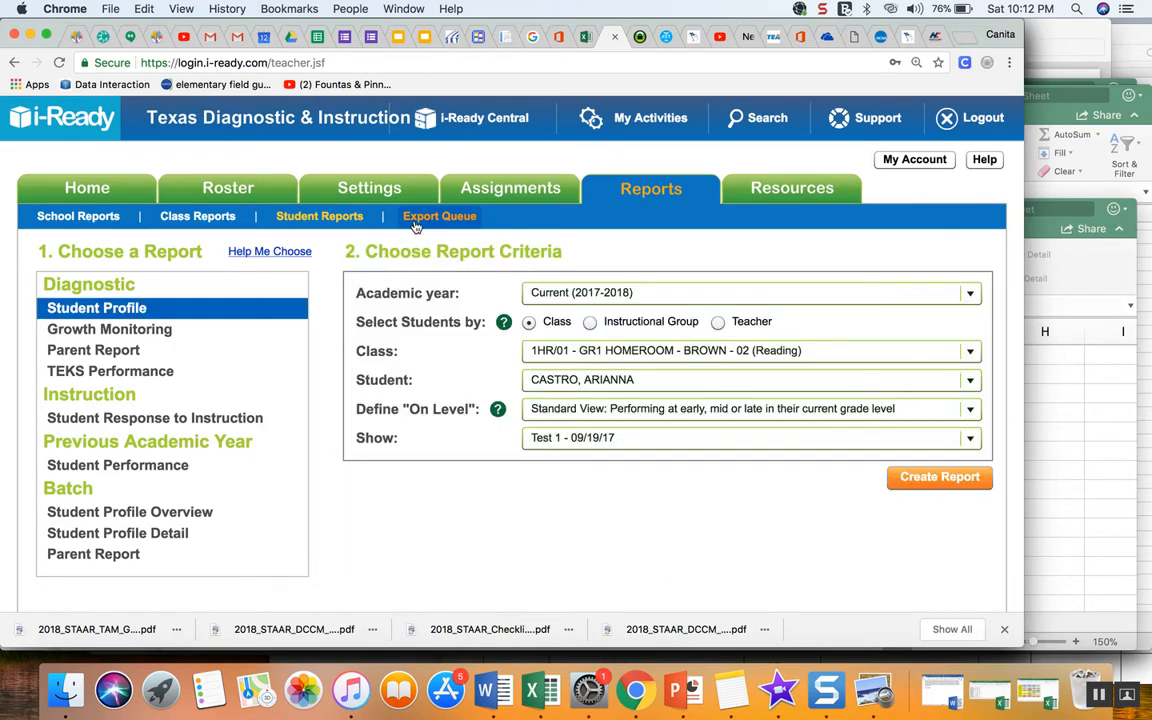
{"action": "left_click", "coordinate": [604, 352]}
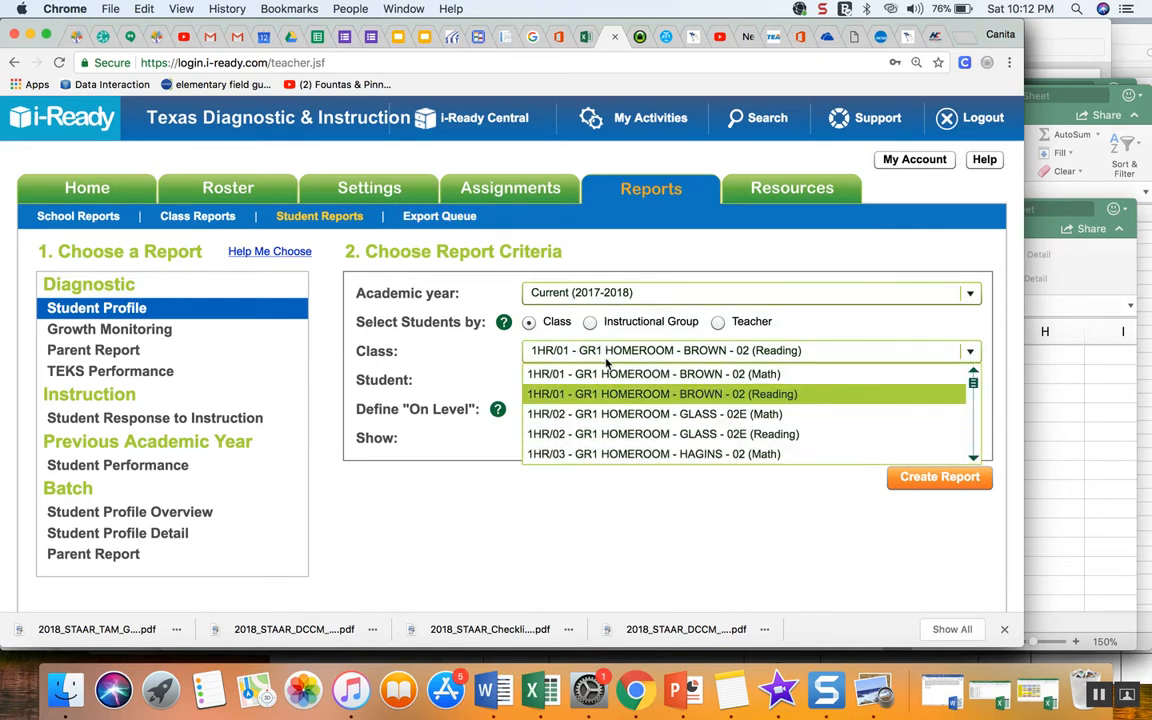
{"action": "left_click", "coordinate": [620, 398]}
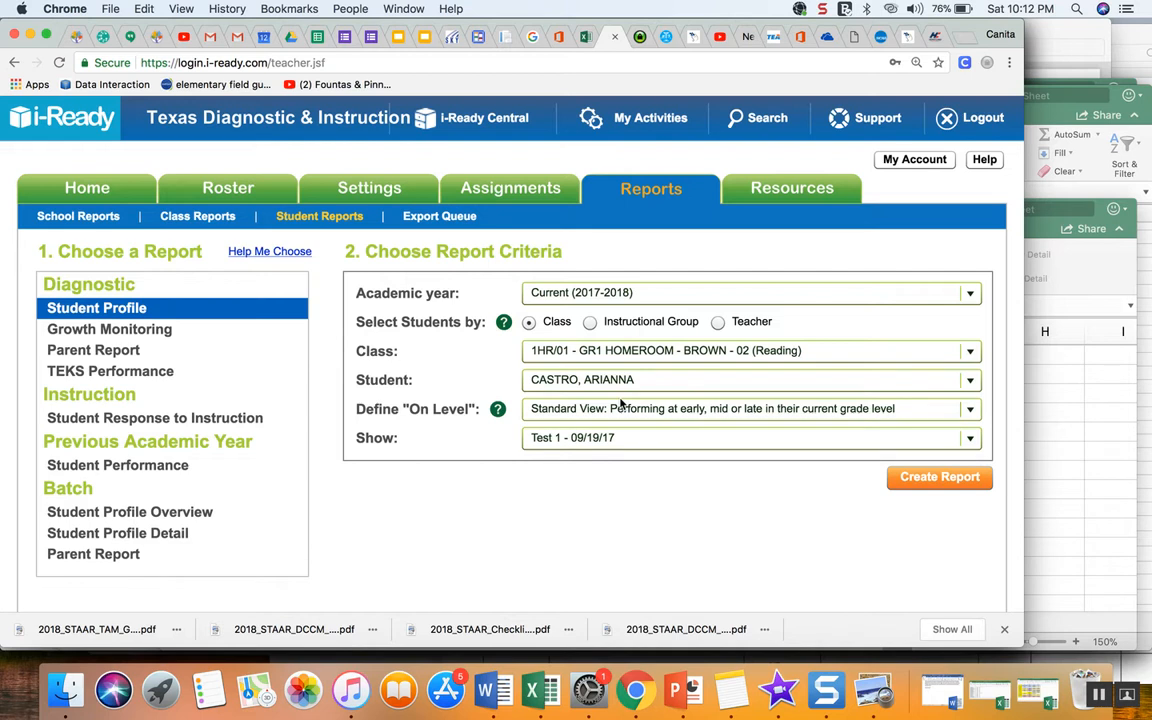
{"action": "left_click", "coordinate": [609, 385]}
{"action": "left_click", "coordinate": [608, 390]}
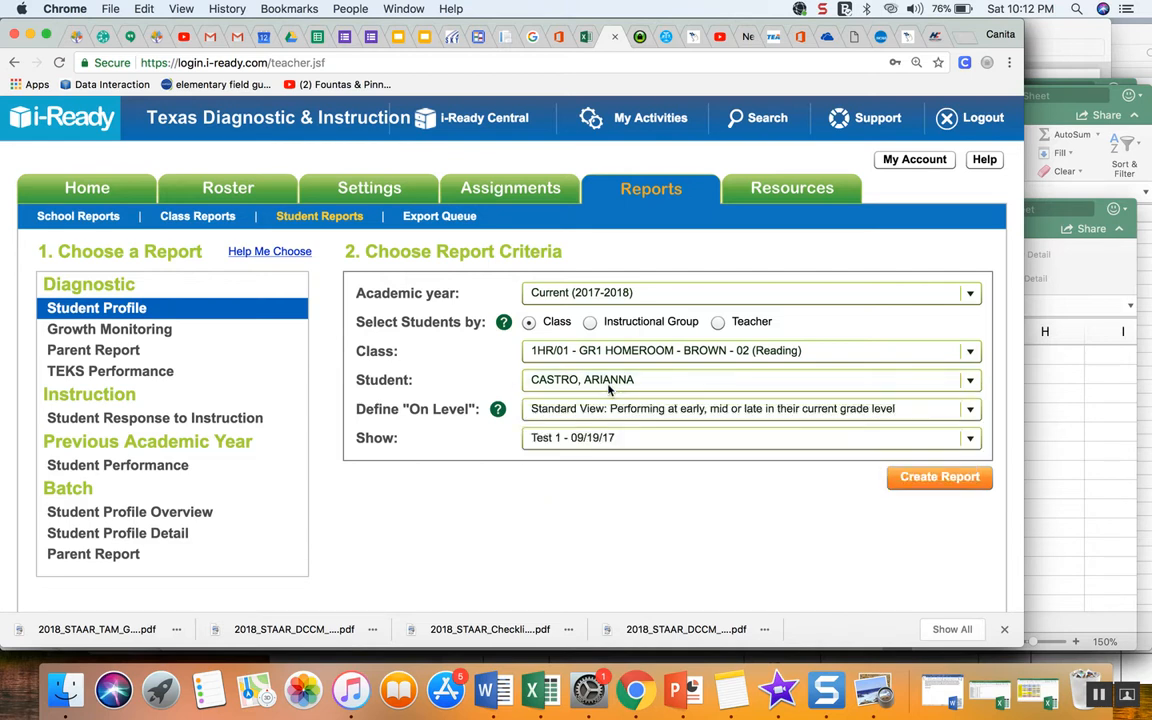
{"action": "left_click", "coordinate": [640, 441]}
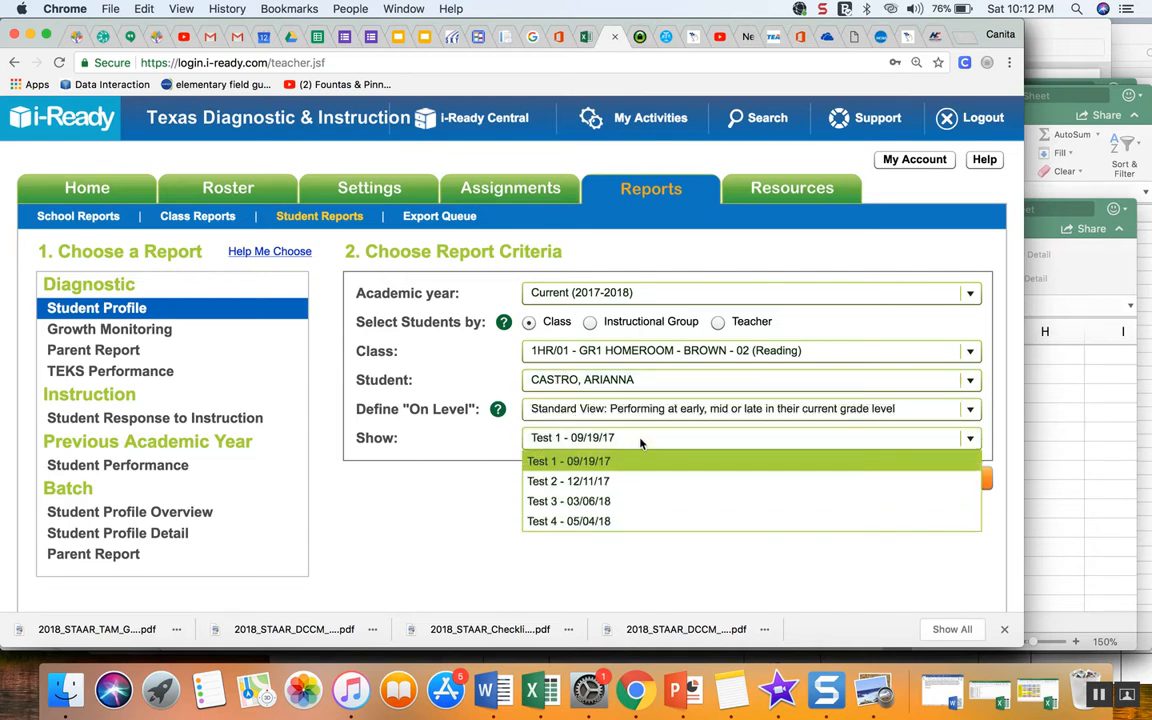
{"action": "left_click", "coordinate": [622, 522]}
{"action": "left_click", "coordinate": [918, 478]}
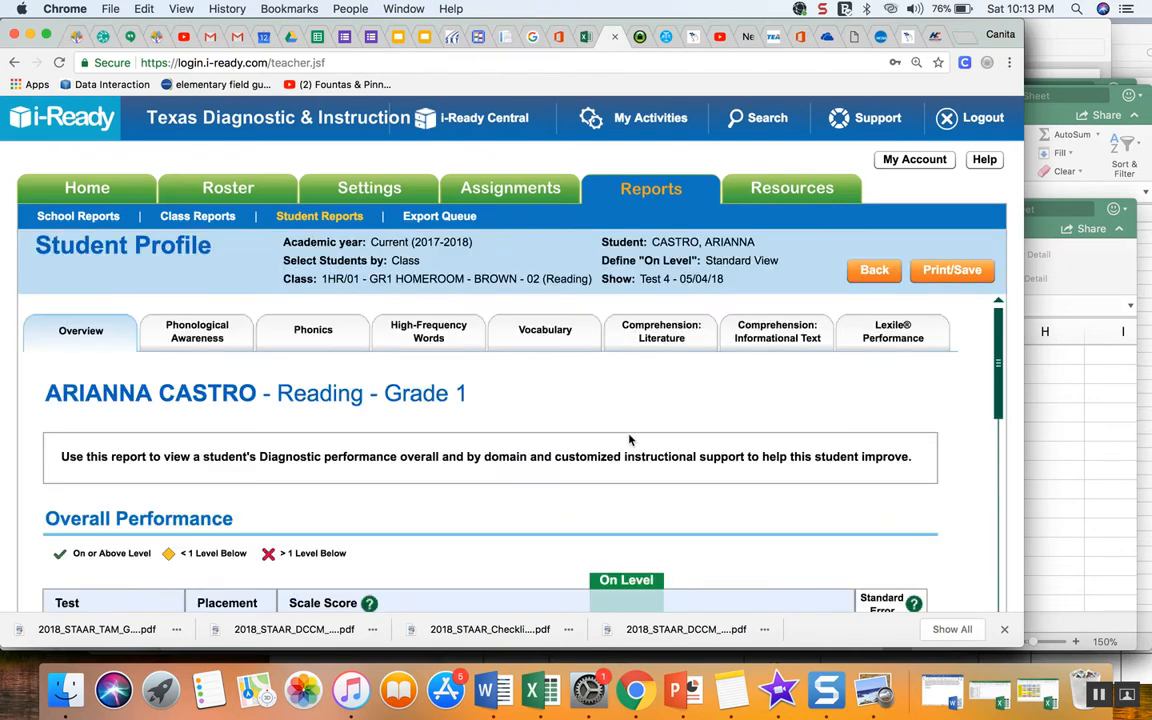
{"action": "scroll", "coordinate": [632, 438], "scroll_direction": "down", "scroll_amount": 5}
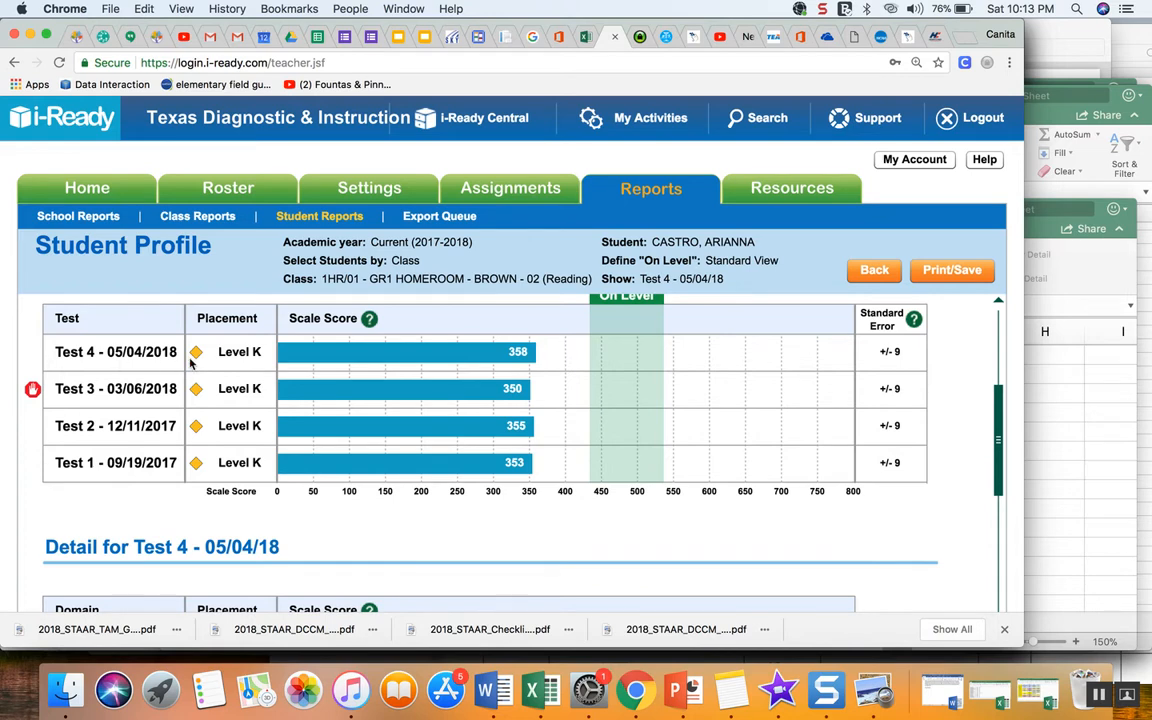
{"action": "scroll", "coordinate": [240, 356], "scroll_direction": "up", "scroll_amount": 2}
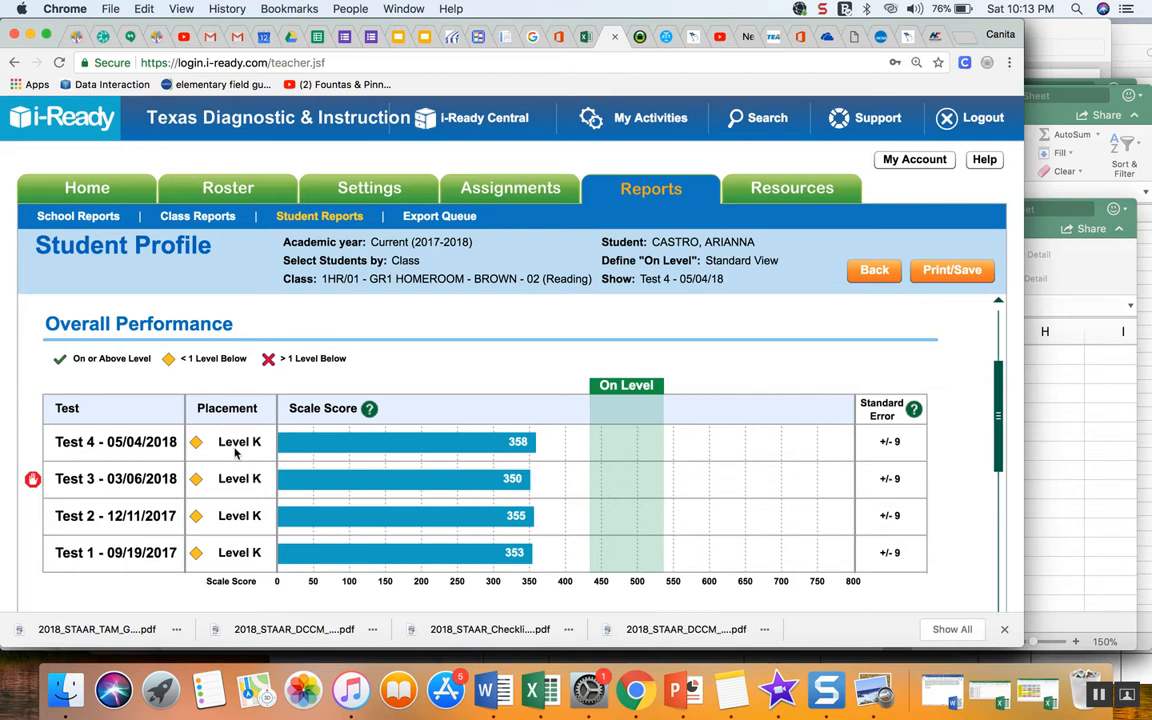
- Generate a Student Profile report for the first student in the 1HR/01 - GR1 HOMEROOM - BROWN - 02 (Math) class for Test 3 - 05/10/18
{"action": "left_click", "coordinate": [874, 270]}
{"action": "left_click", "coordinate": [605, 350]}
{"action": "left_click", "coordinate": [604, 373]}
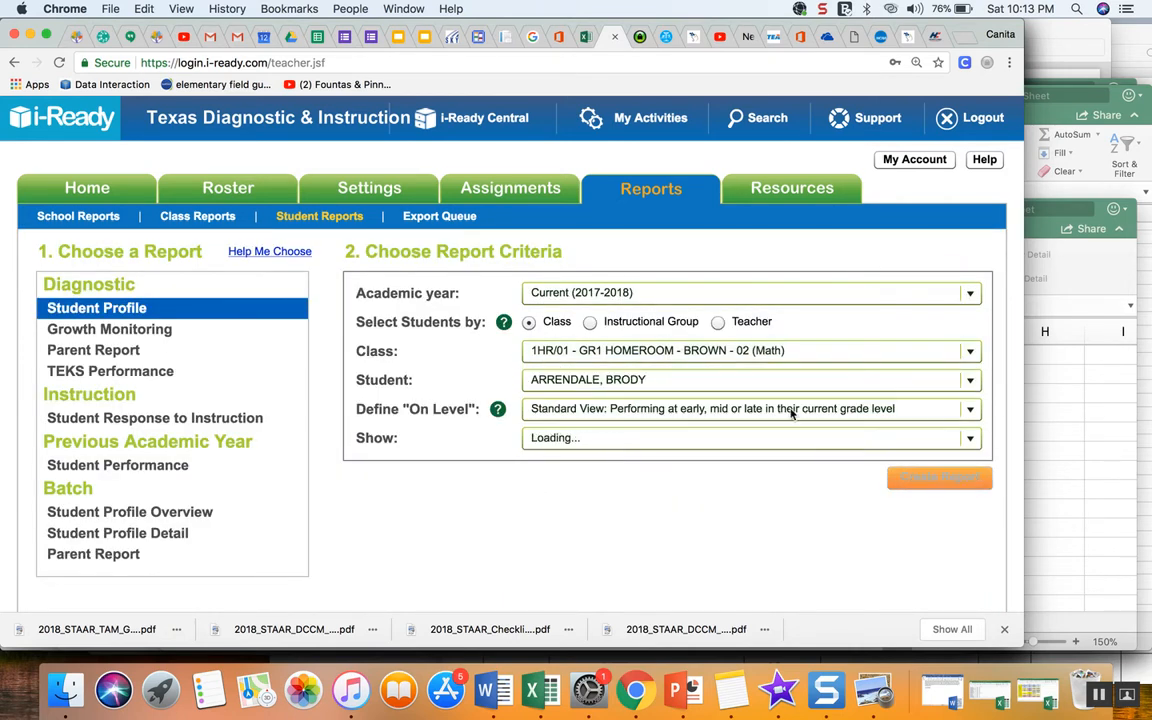
{"action": "left_click", "coordinate": [670, 437]}
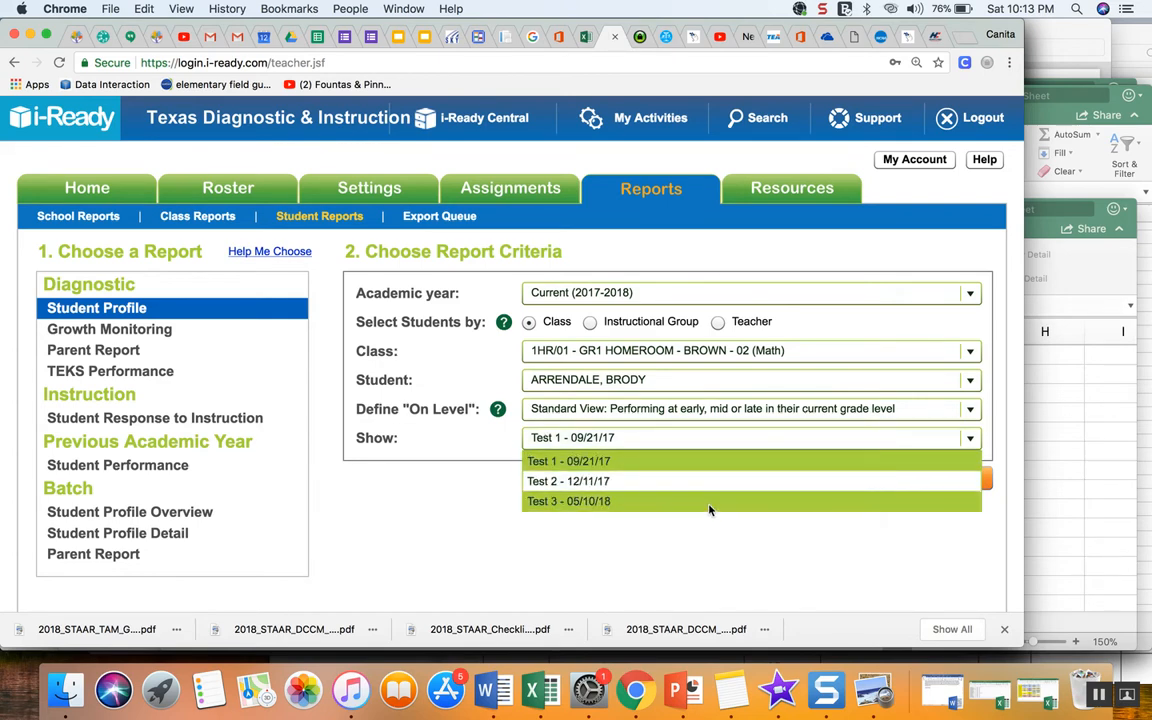
{"action": "left_click", "coordinate": [710, 505]}
{"action": "left_click", "coordinate": [935, 478]}
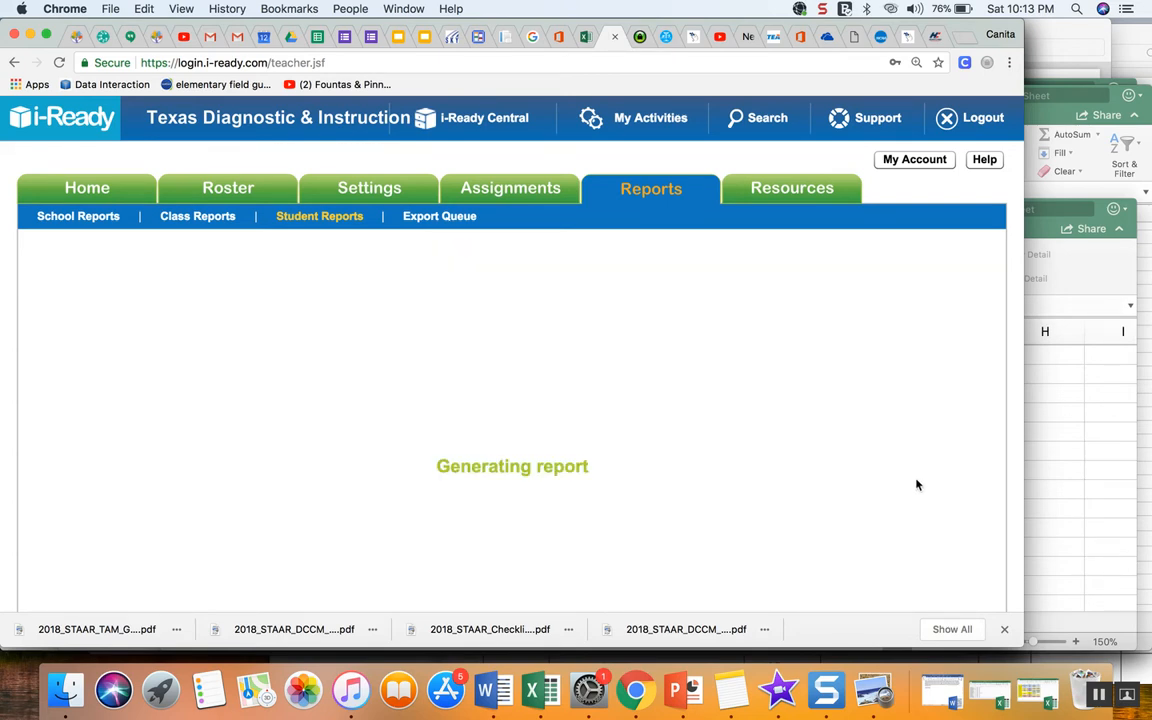
{"action": "scroll", "coordinate": [914, 483], "scroll_direction": "down", "scroll_amount": 5}
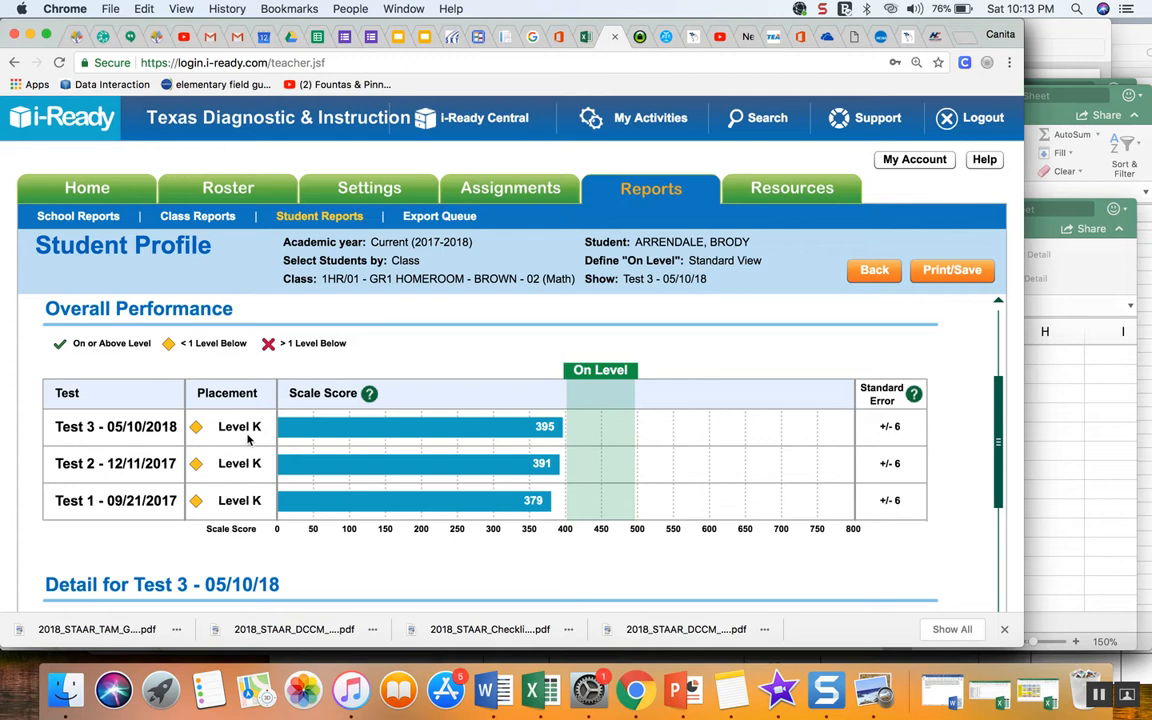
- Review the CLASS CONNECT ACADEMIC CODES sheet in Excel before returning to Chrome
{"action": "left_click", "coordinate": [535, 693]}
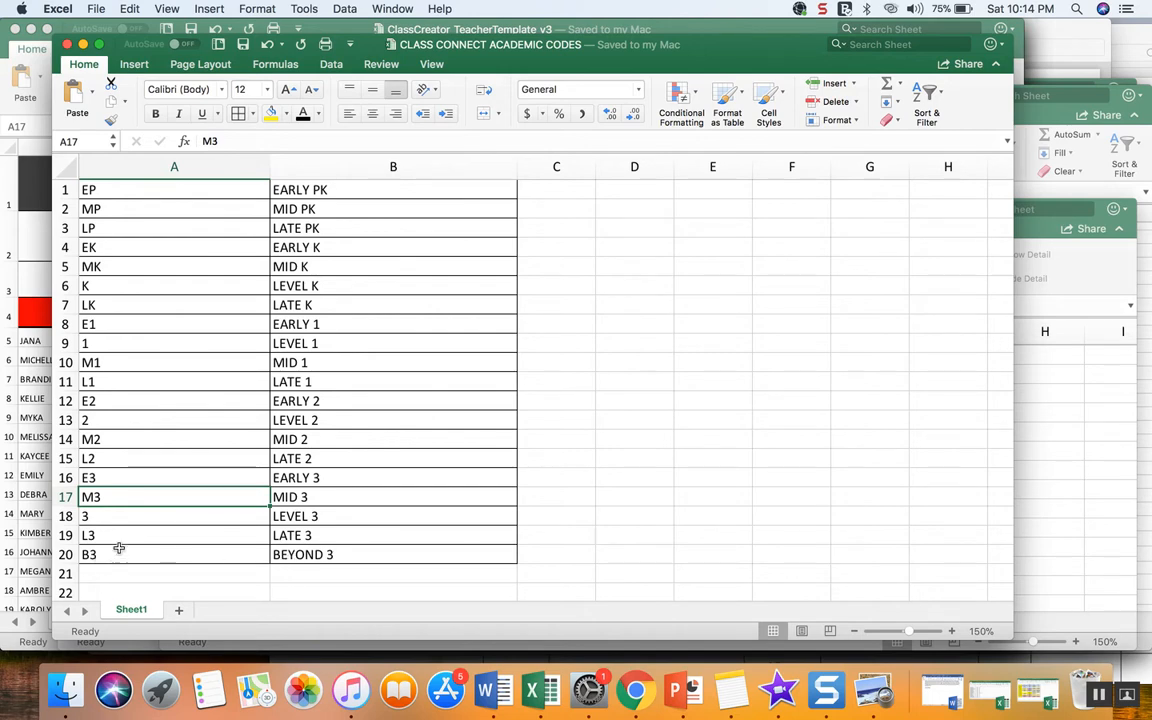
{"action": "scroll", "coordinate": [137, 476], "scroll_direction": "right", "scroll_amount": 1}
{"action": "scroll", "coordinate": [140, 470], "scroll_direction": "left", "scroll_amount": 1}
{"action": "left_click", "coordinate": [636, 690]}
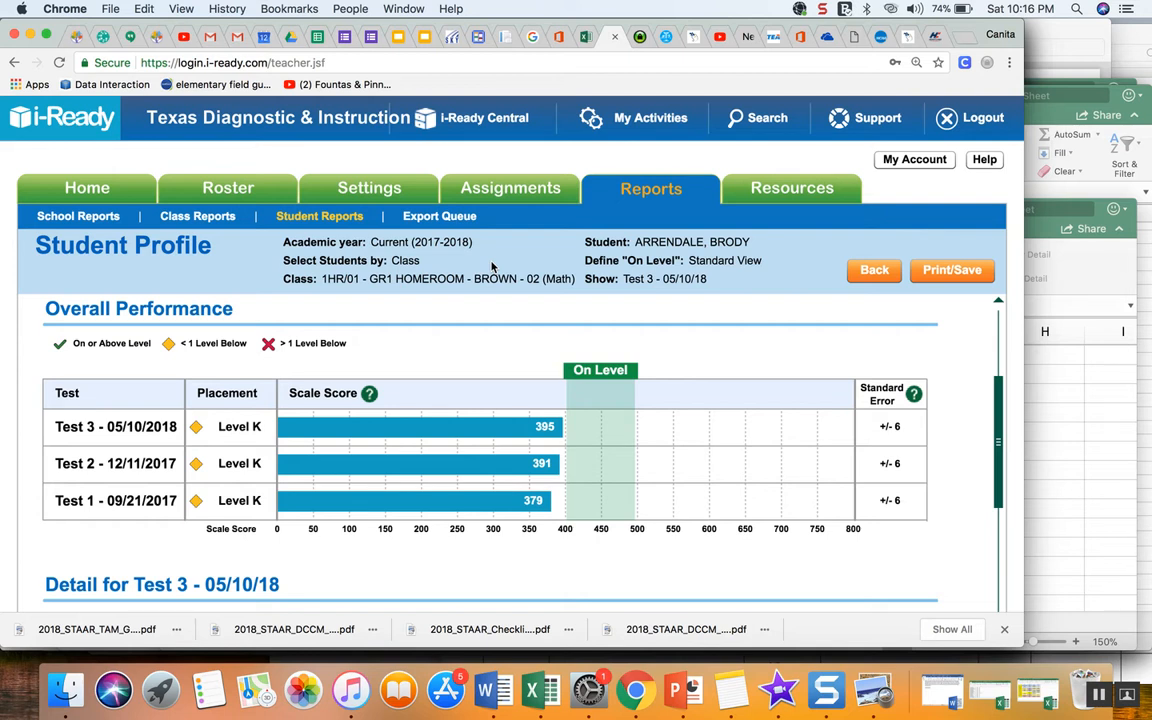
- Try to rate the first student's behavior as Very Good in the Class Creator student survey
{"action": "left_click", "coordinate": [106, 40]}
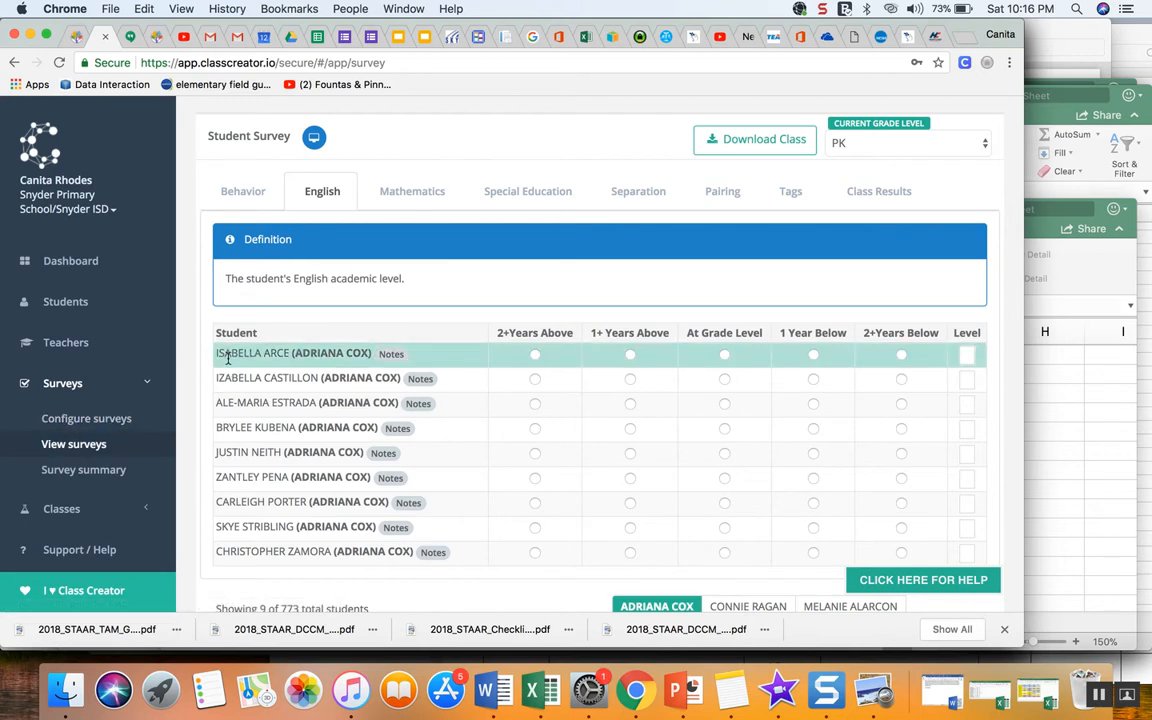
{"action": "left_click", "coordinate": [244, 195]}
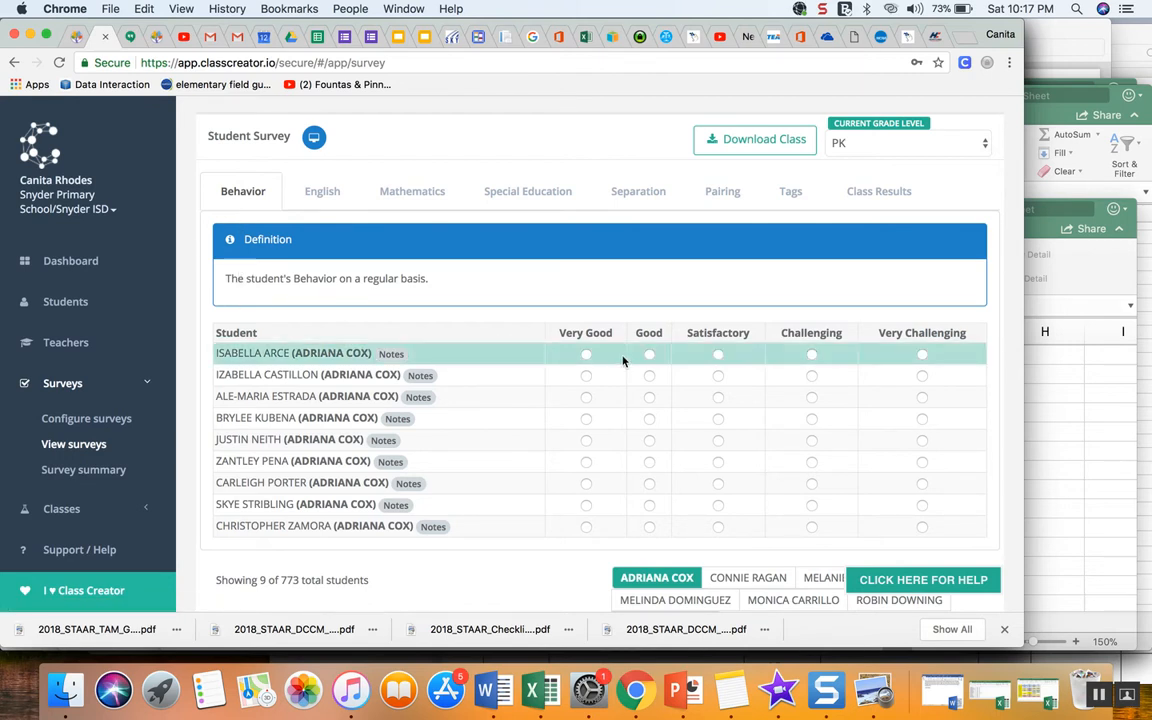
{"action": "left_click", "coordinate": [586, 357]}
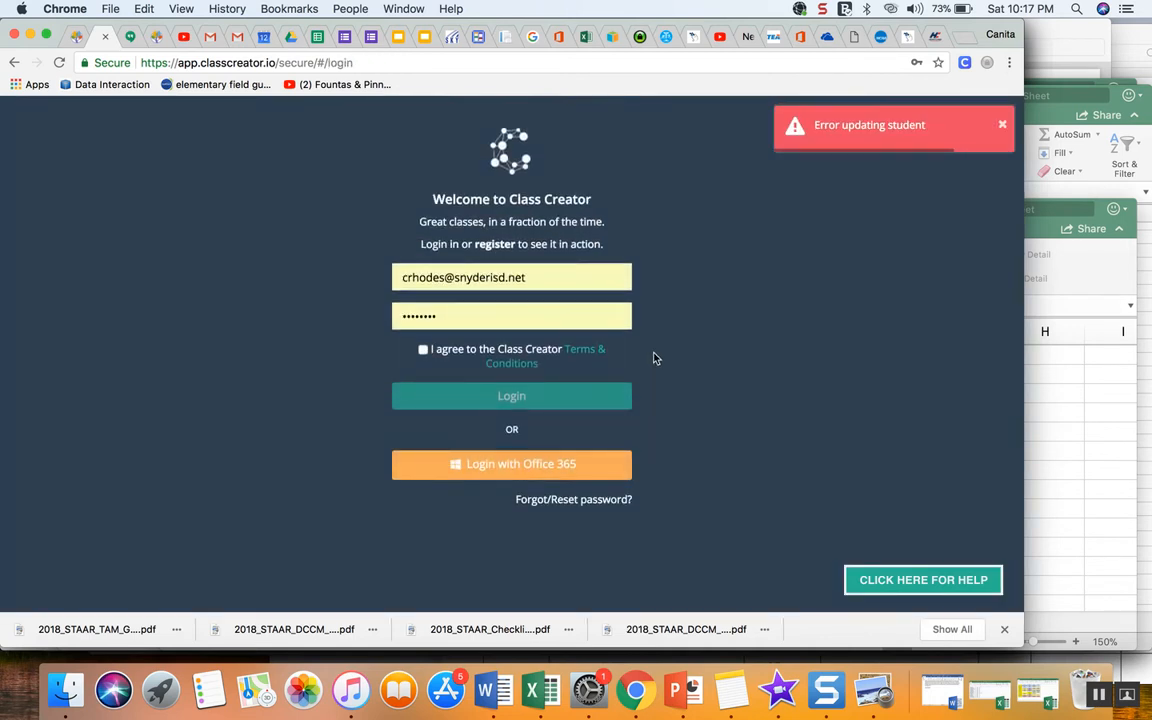
{"action": "left_click", "coordinate": [1002, 124]}
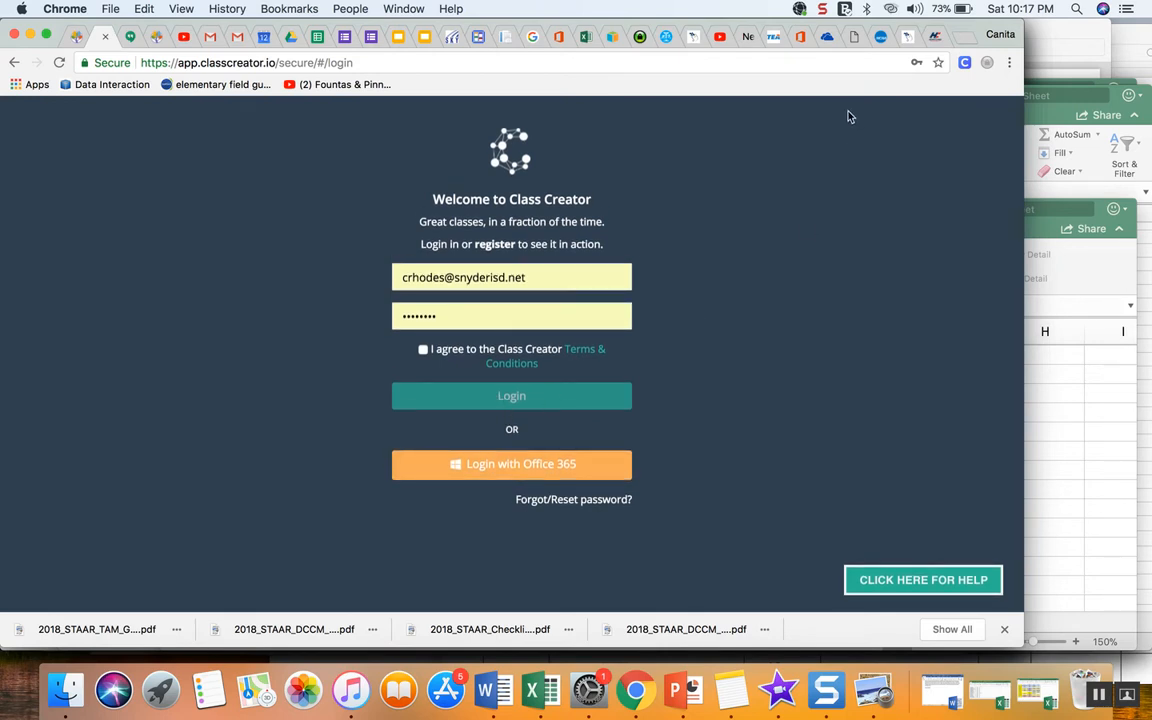
{"action": "left_click", "coordinate": [822, 9]}
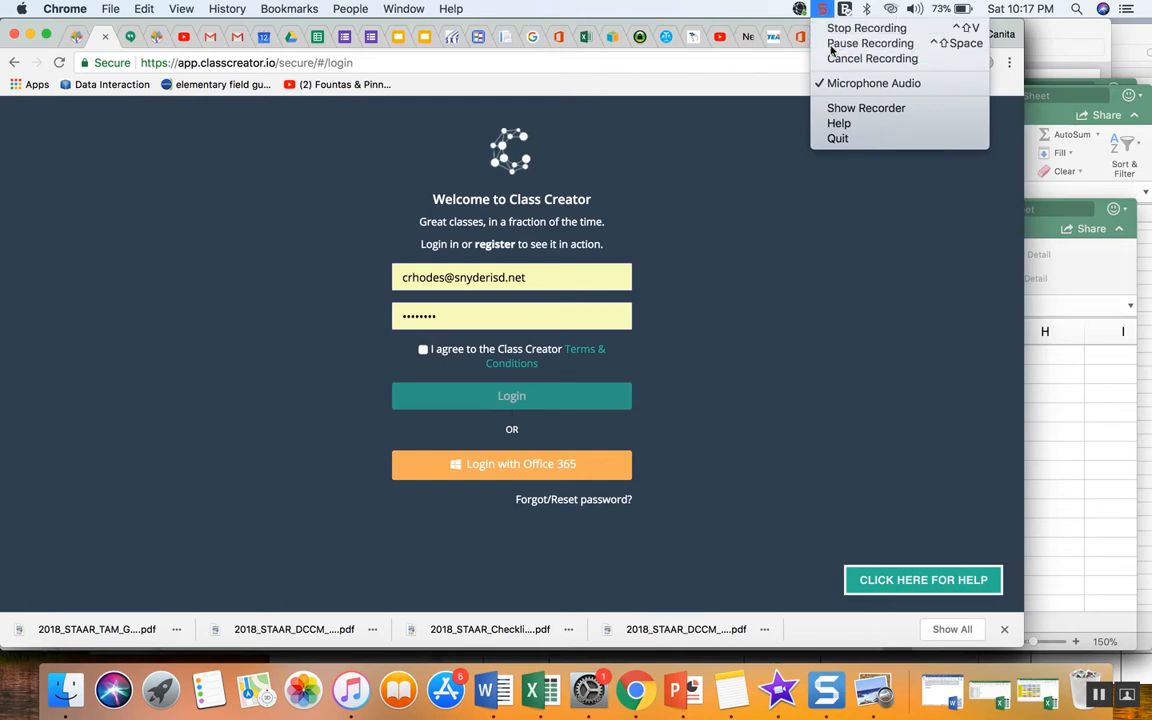
{"action": "left_click", "coordinate": [835, 44]}
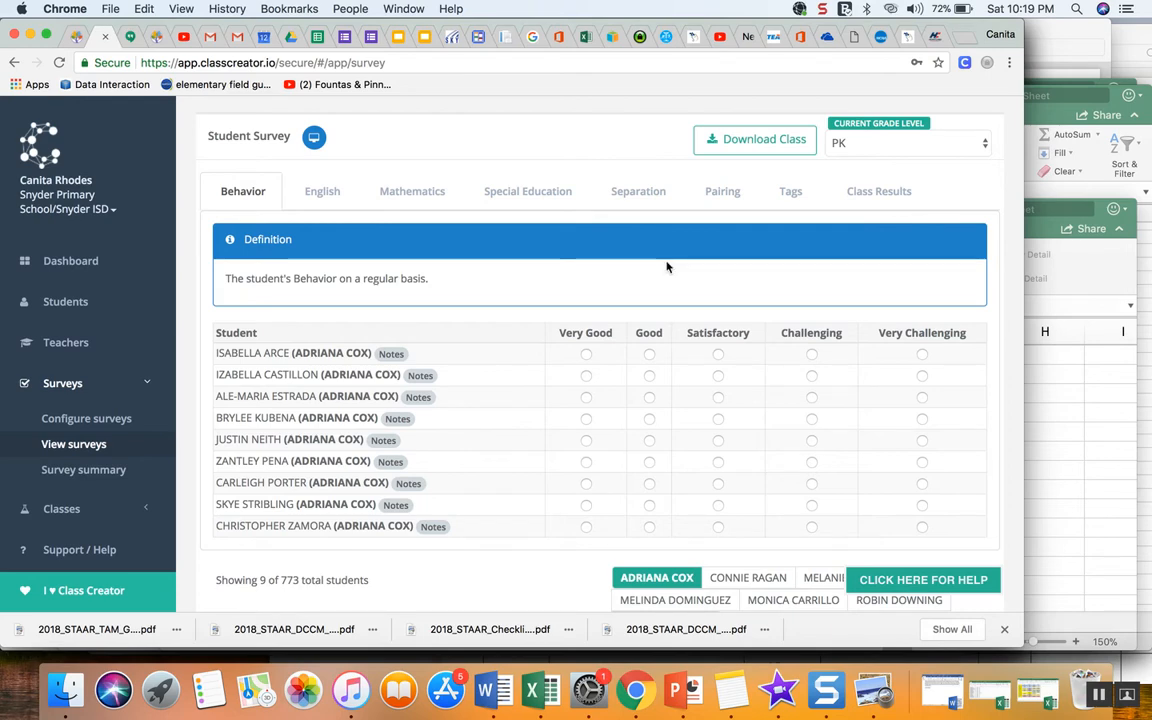
- Try entering LK and E2 as an admin note for the first student on the English tab without adding it
{"action": "left_click", "coordinate": [390, 354]}
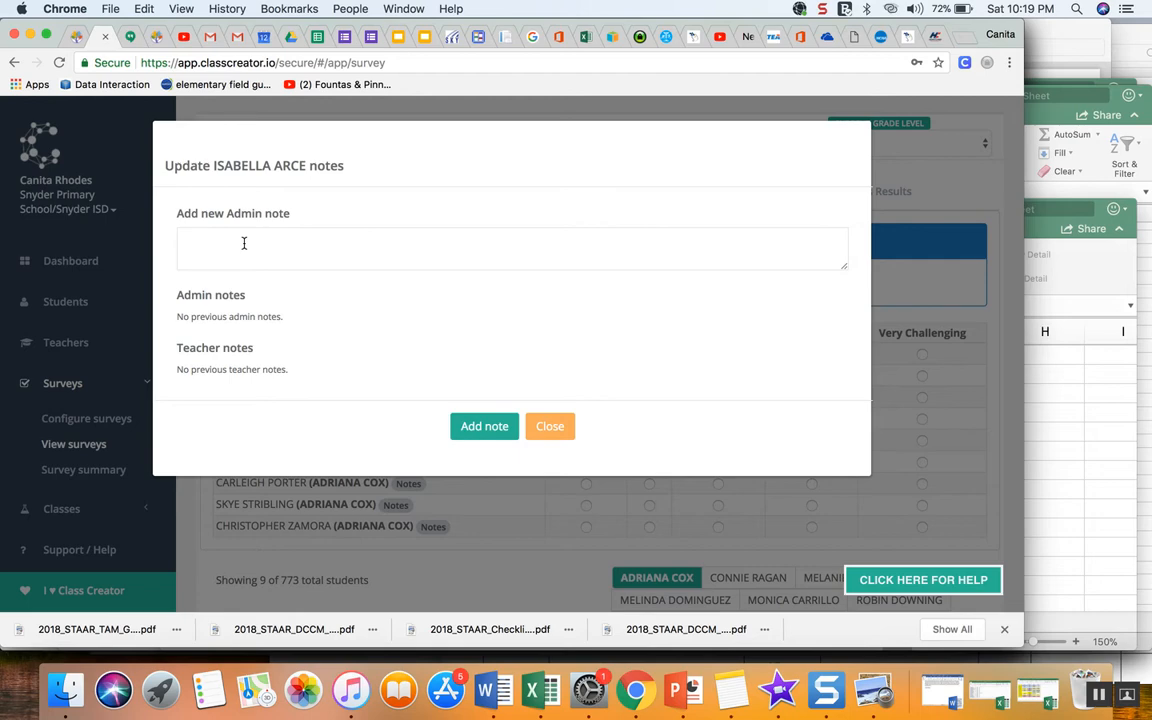
{"action": "left_click", "coordinate": [561, 437]}
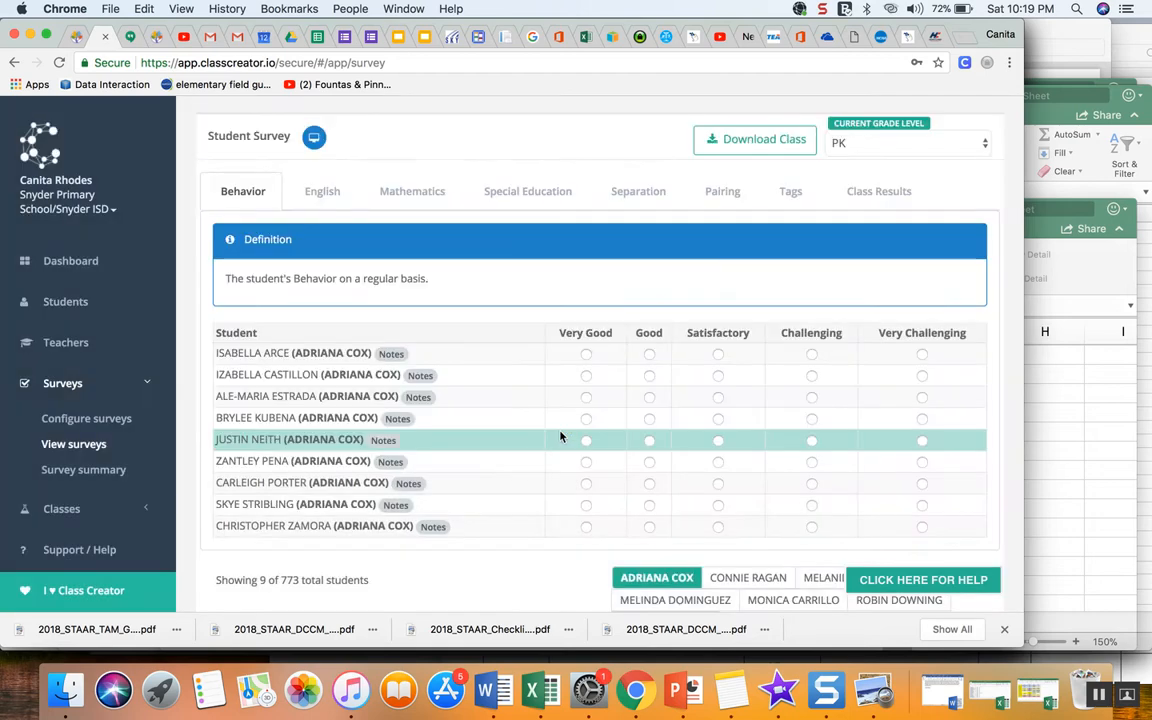
{"action": "left_click", "coordinate": [310, 191]}
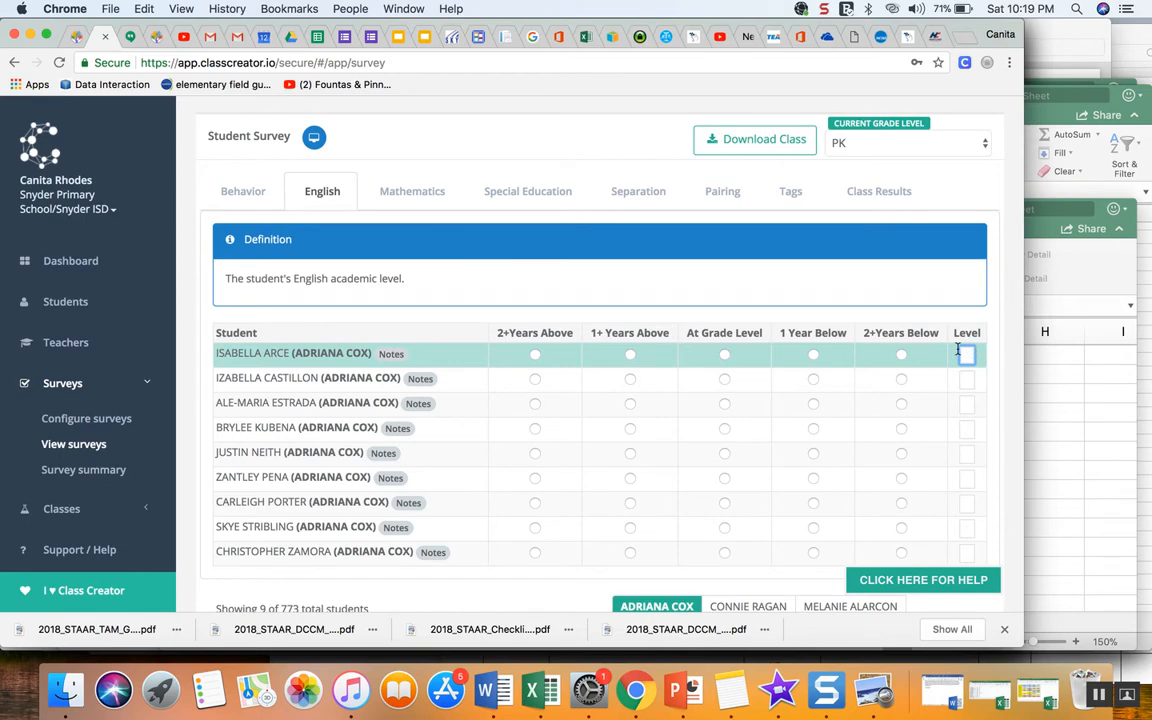
{"action": "left_click", "coordinate": [391, 354]}
{"action": "left_click", "coordinate": [228, 241]}
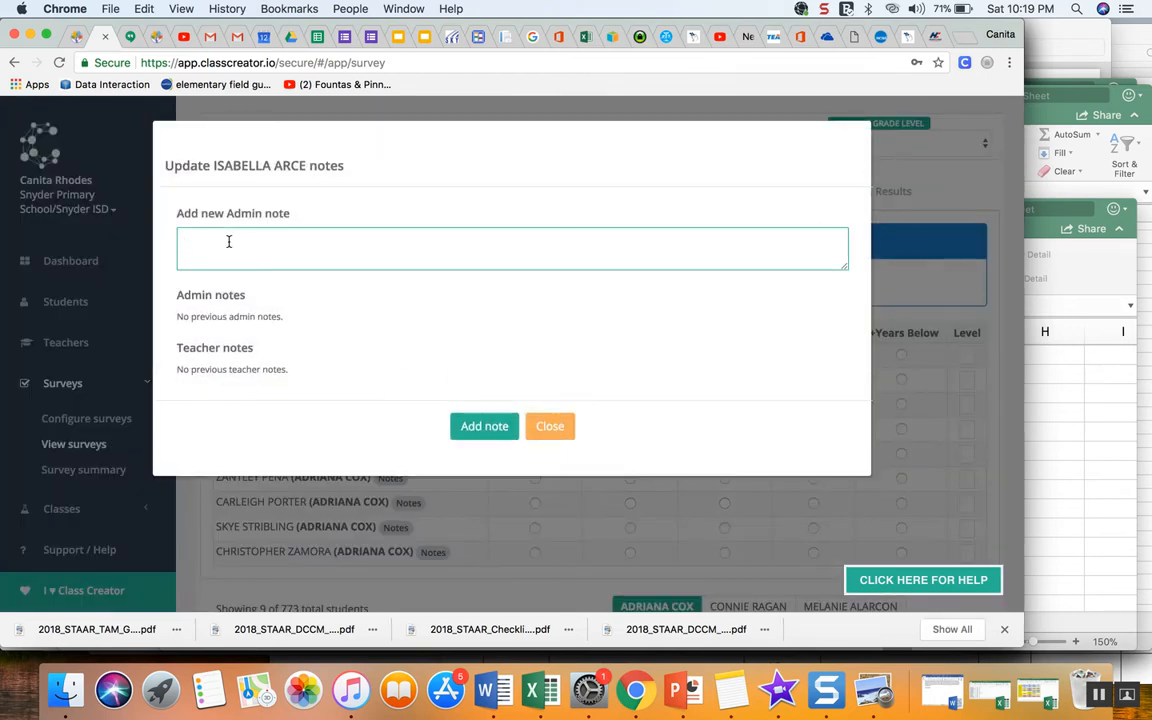
{"action": "type", "text": "LK"}
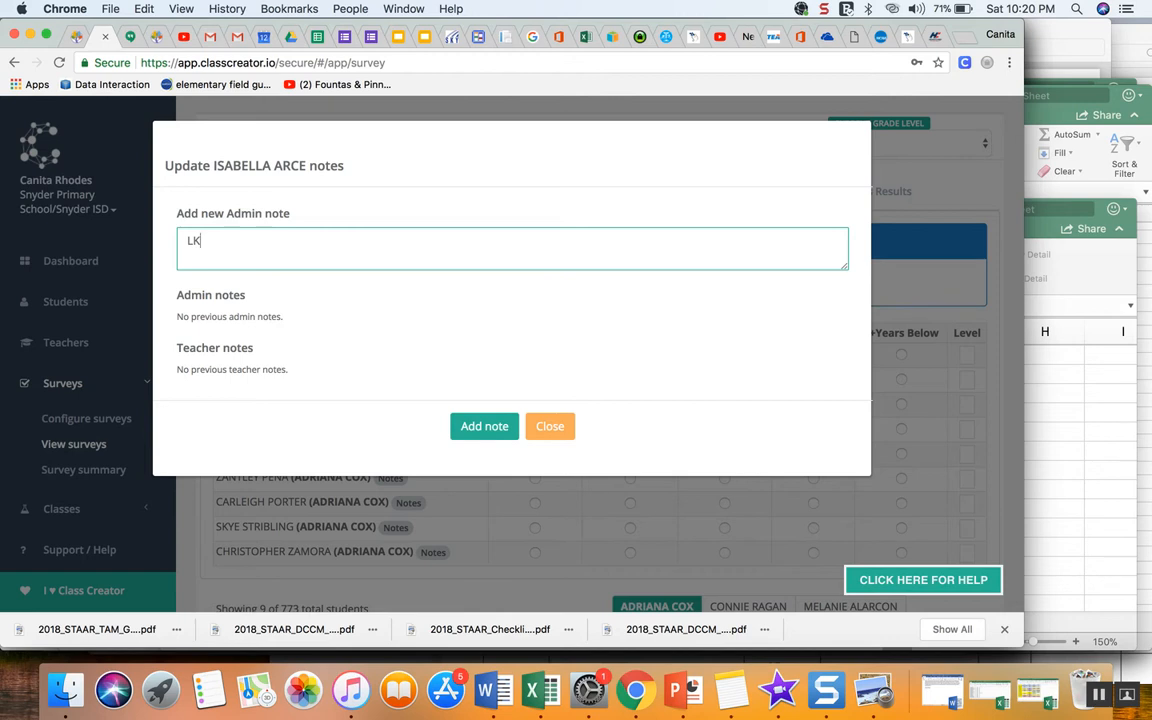
{"action": "key", "text": "BackSpace"}
{"action": "key", "text": "BackSpace"}
{"action": "type", "text": "E2"}
{"action": "key", "text": "BackSpace"}
{"action": "key", "text": "BackSpace"}
{"action": "left_click", "coordinate": [549, 426]}
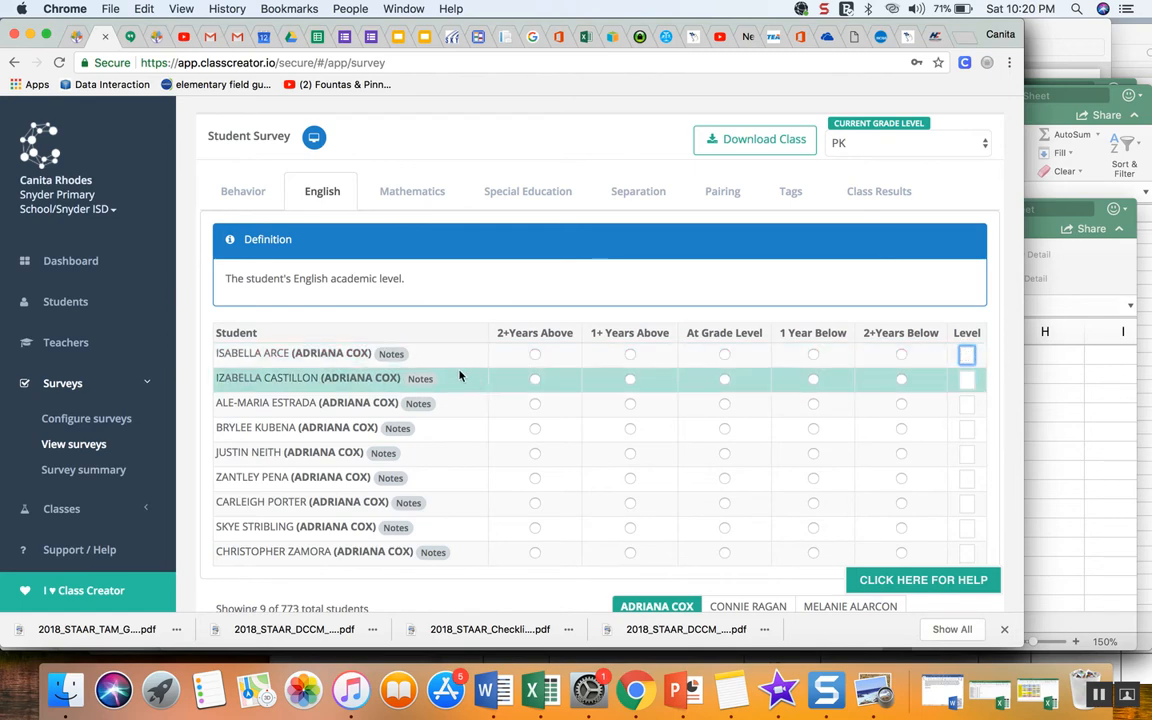
{"action": "left_click", "coordinate": [389, 353]}
{"action": "left_click", "coordinate": [208, 229]}
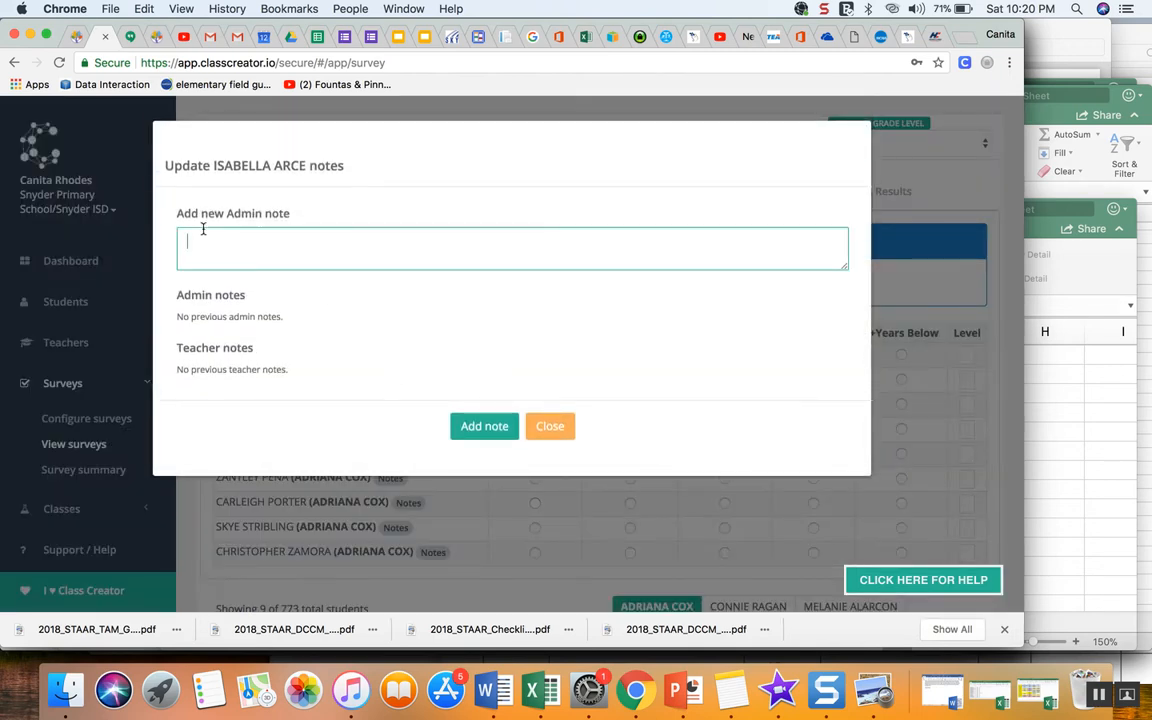
{"action": "left_click", "coordinate": [550, 427]}
- Browse the Mathematics and Special Education survey tabs, checking the first student's Level field and Support Required options
{"action": "left_click", "coordinate": [420, 194]}
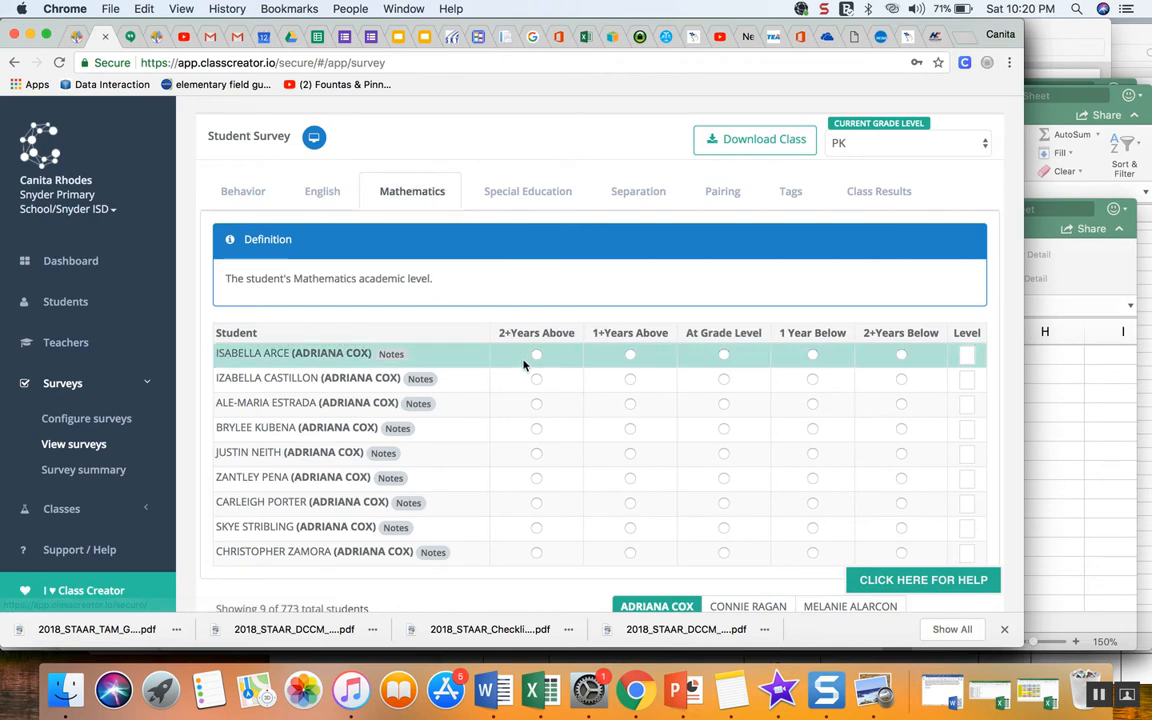
{"action": "left_click", "coordinate": [966, 355]}
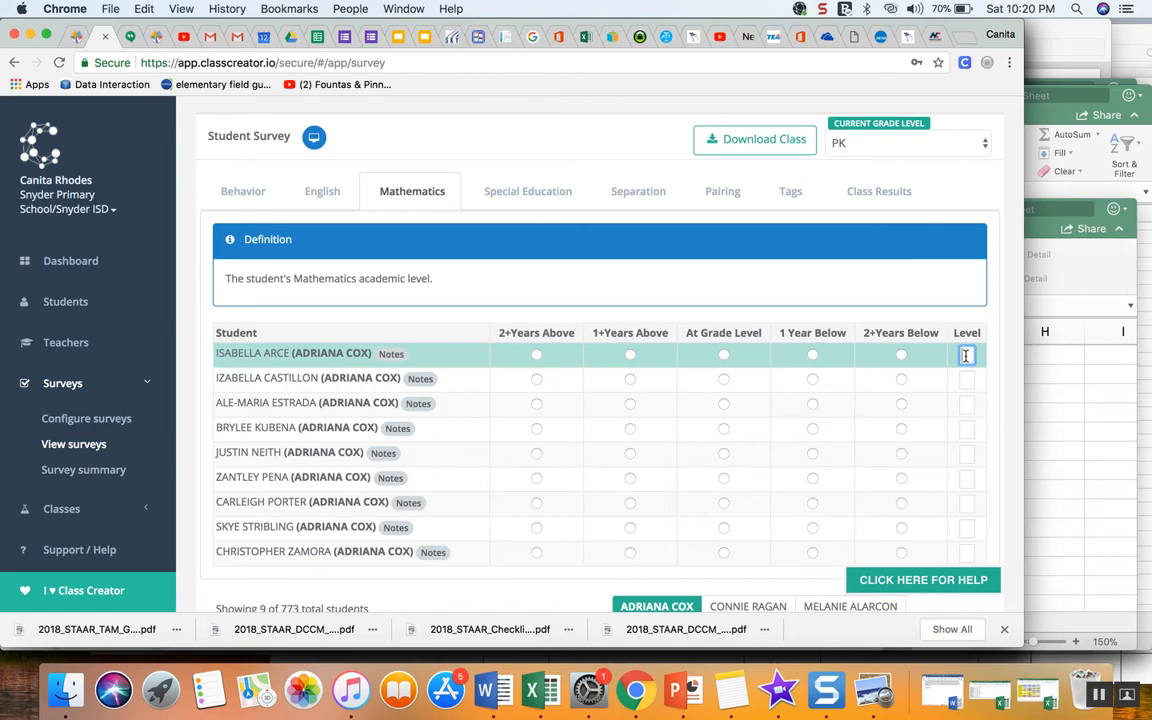
{"action": "left_click", "coordinate": [549, 204]}
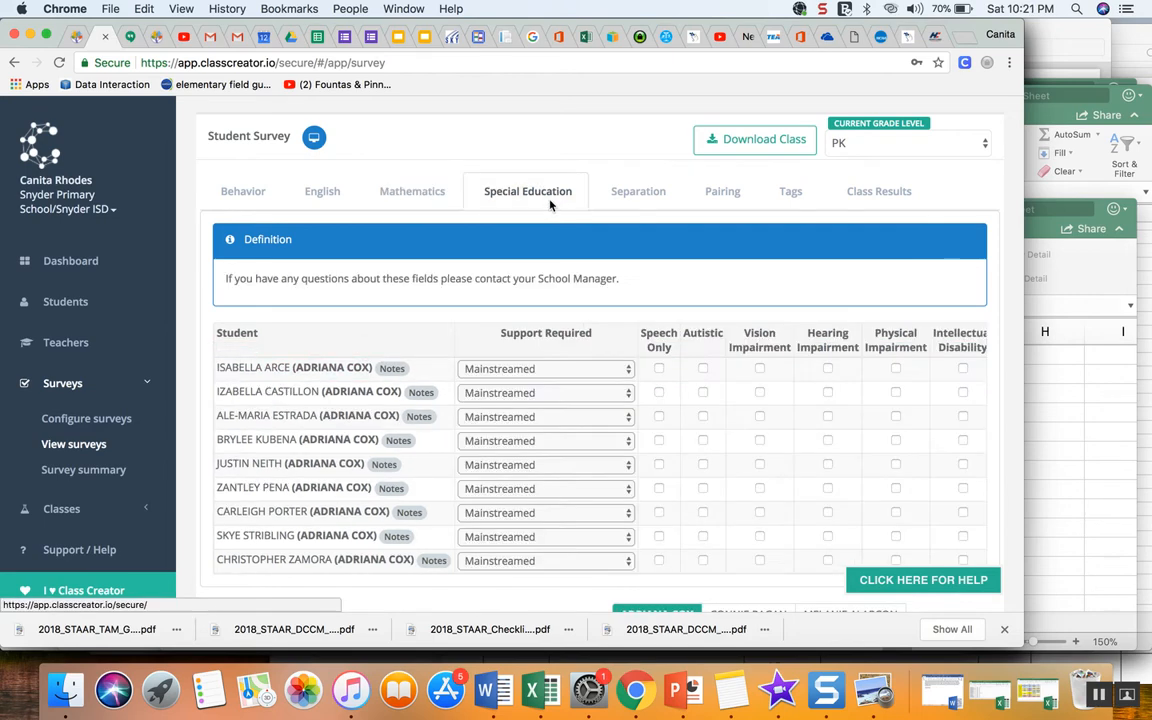
{"action": "left_click", "coordinate": [630, 373]}
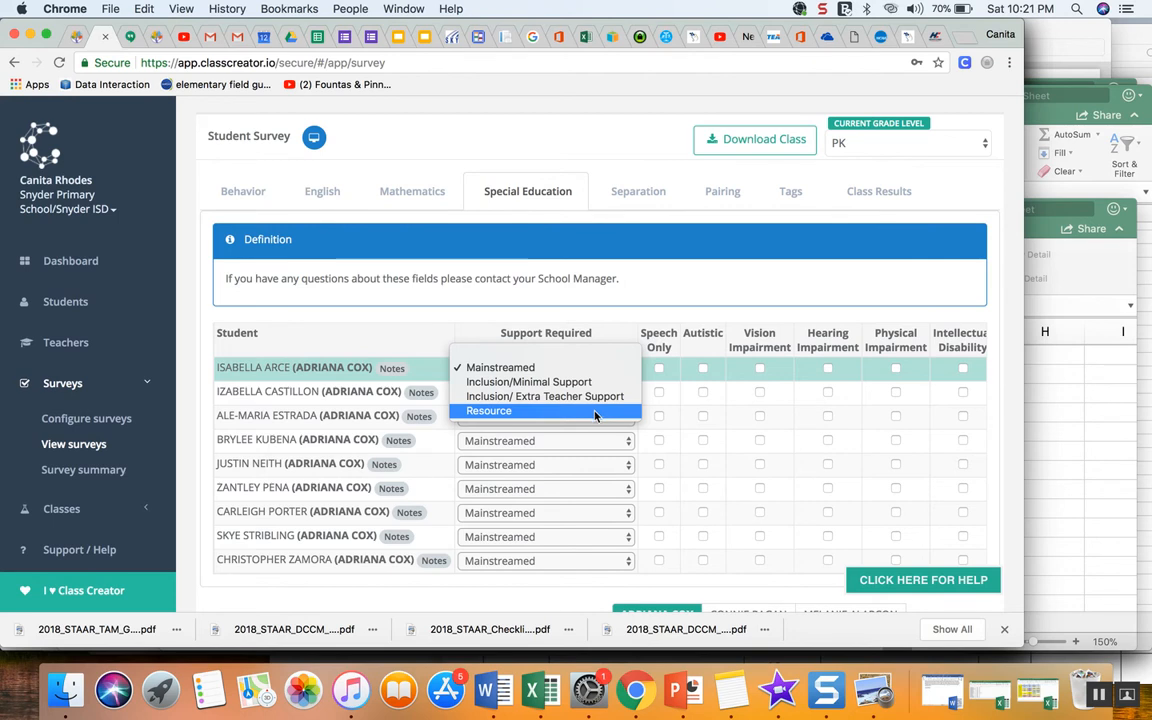
{"action": "left_click", "coordinate": [589, 299]}
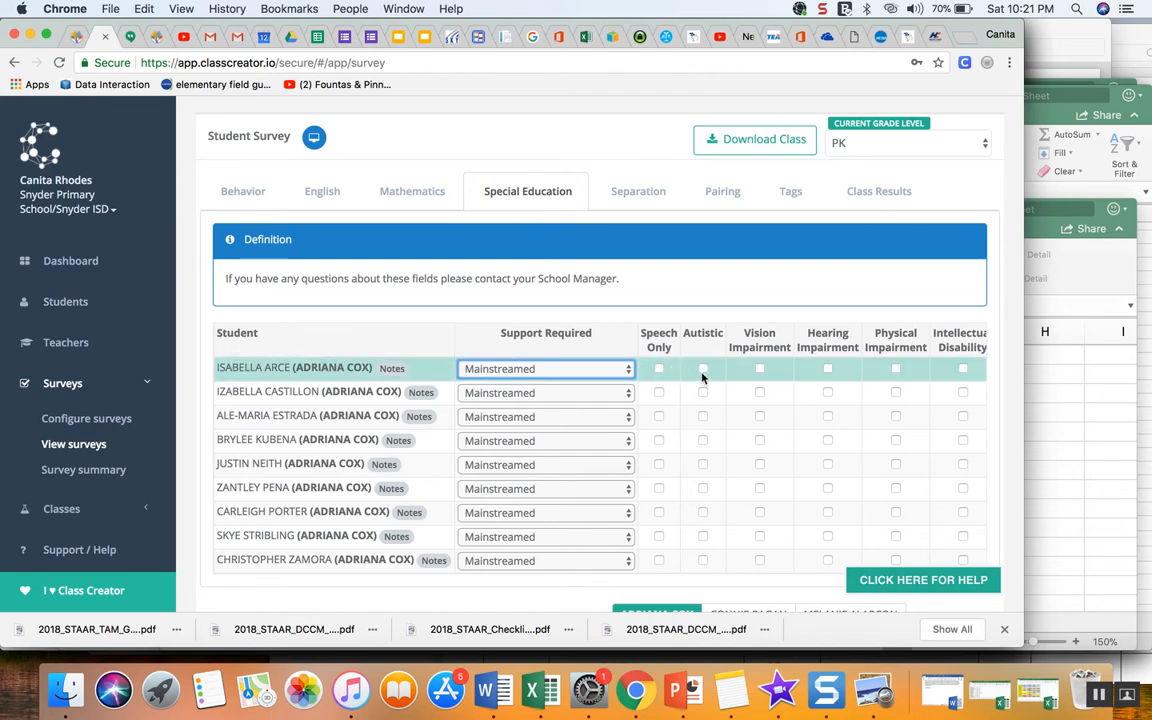
{"action": "scroll", "coordinate": [702, 376], "scroll_direction": "right", "scroll_amount": 3}
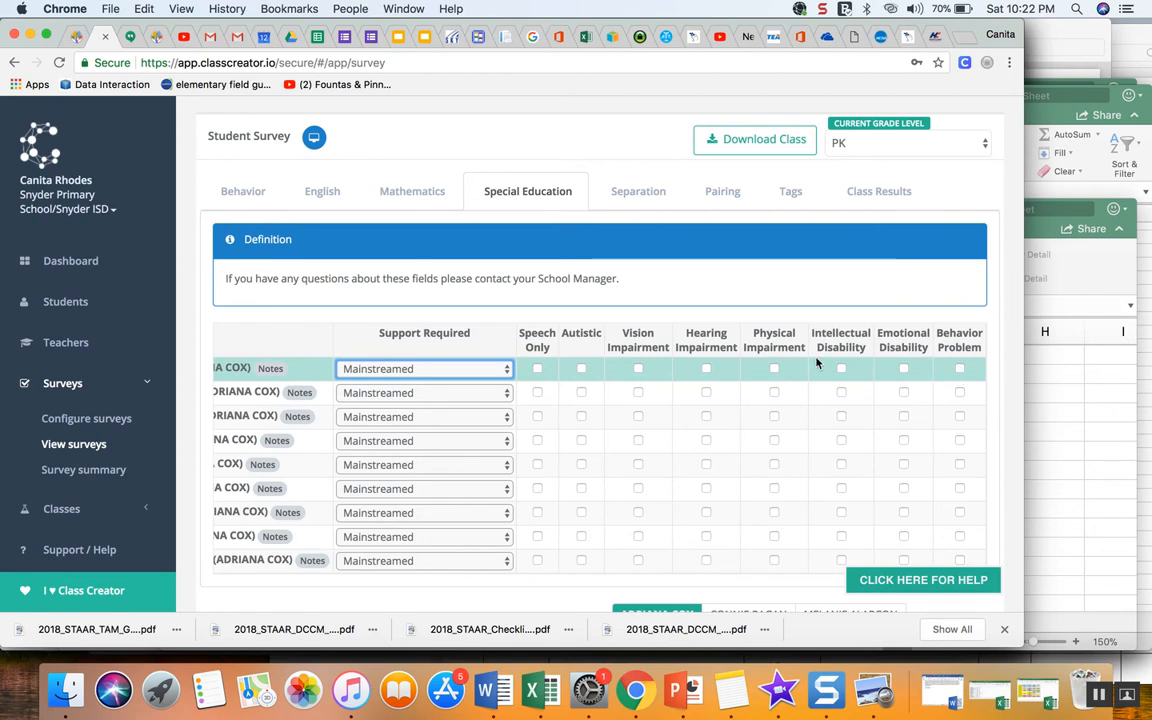
- Open the Separation tab of the student survey and switch the current grade level to Grade 1
{"action": "scroll", "coordinate": [816, 363], "scroll_direction": "left", "scroll_amount": 5}
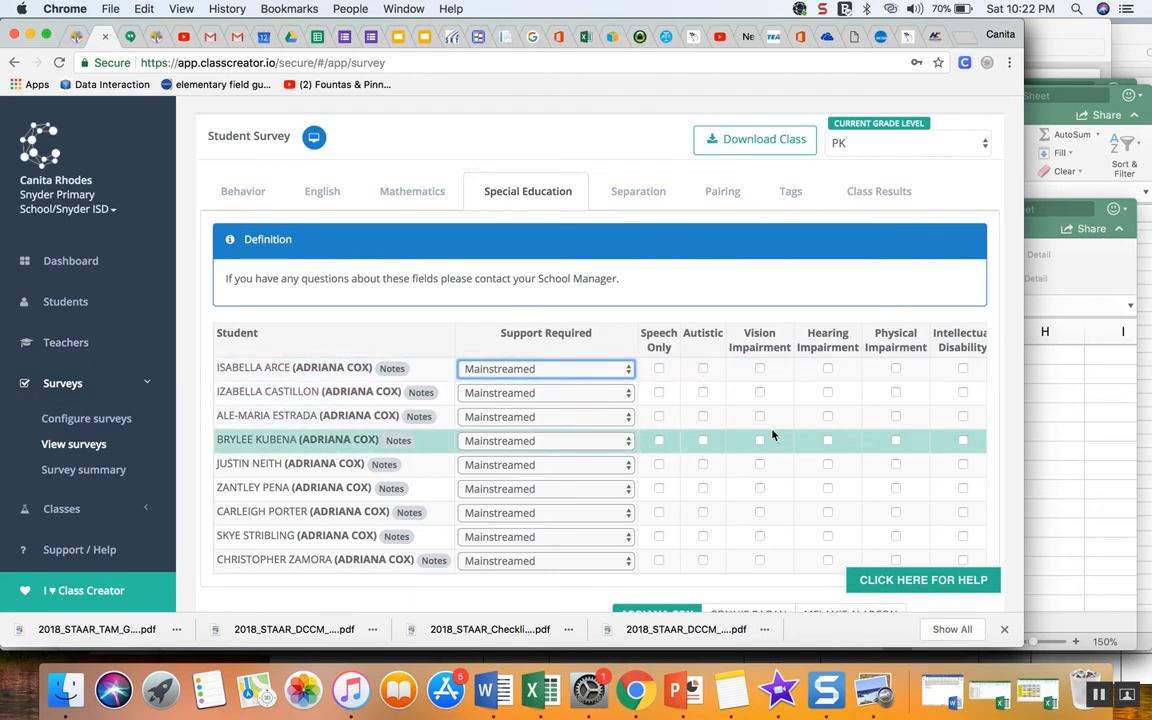
{"action": "left_click", "coordinate": [634, 191]}
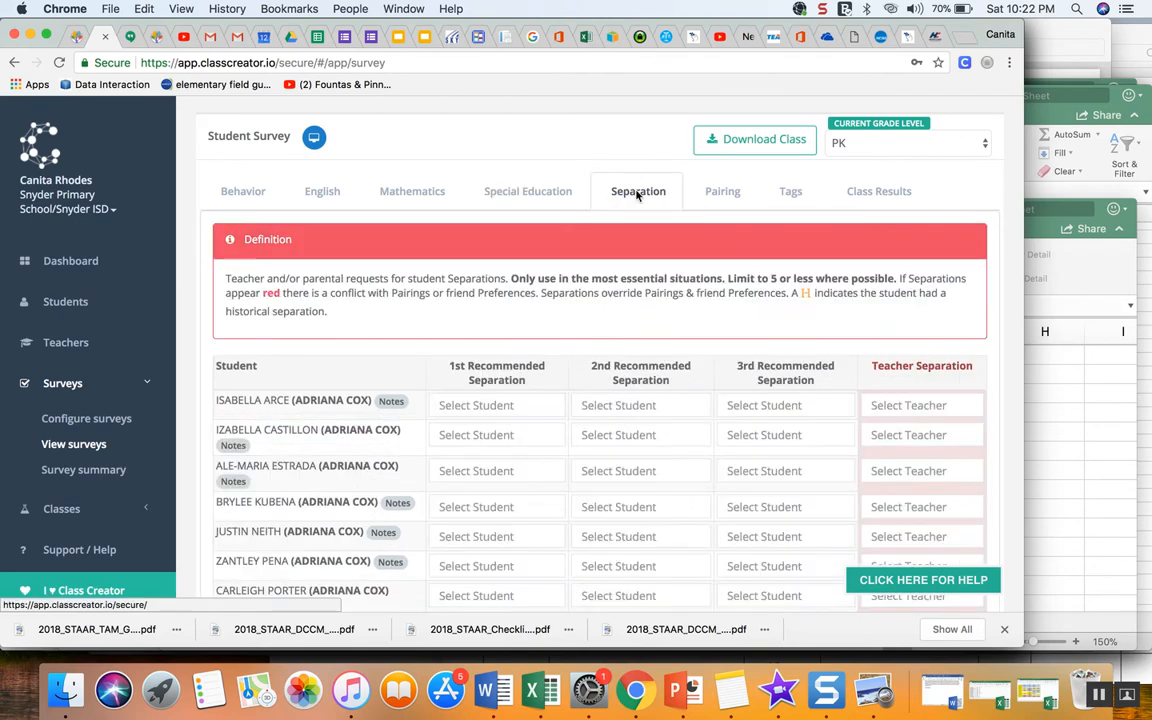
{"action": "left_click", "coordinate": [462, 406]}
{"action": "left_click", "coordinate": [855, 150]}
{"action": "left_click", "coordinate": [856, 177]}
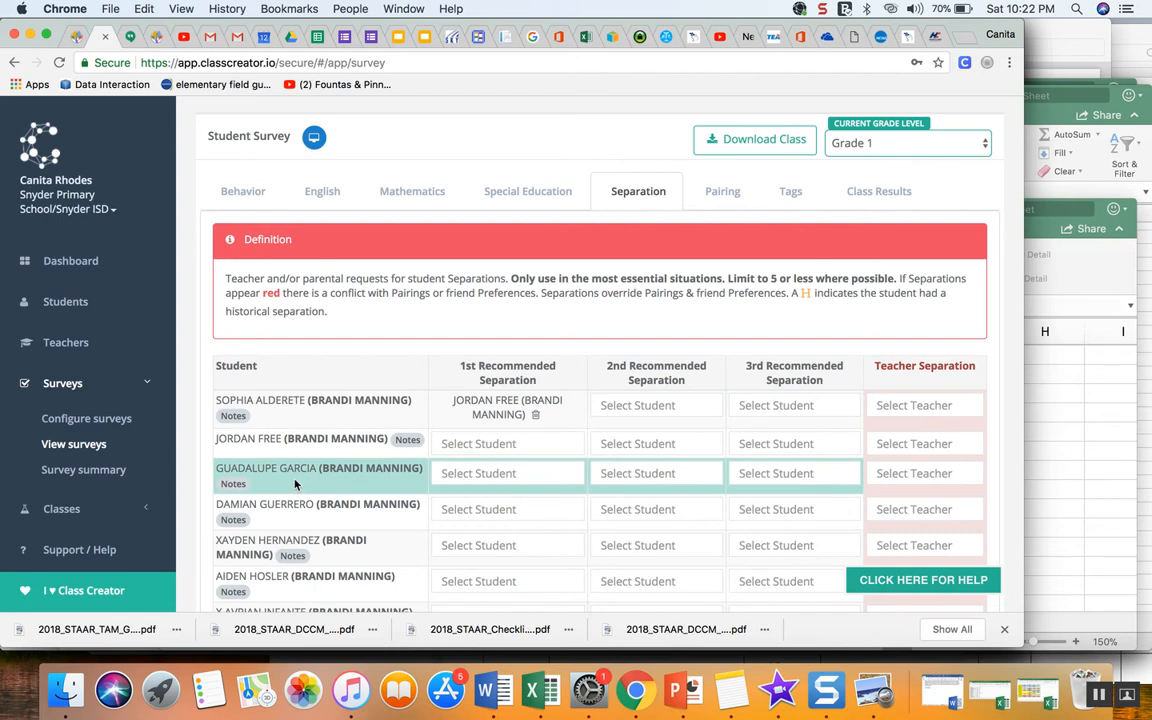
- Replace the first student's 1st recommended separation with a different classmate found by searching guad
{"action": "left_click", "coordinate": [535, 414]}
{"action": "left_click", "coordinate": [486, 404]}
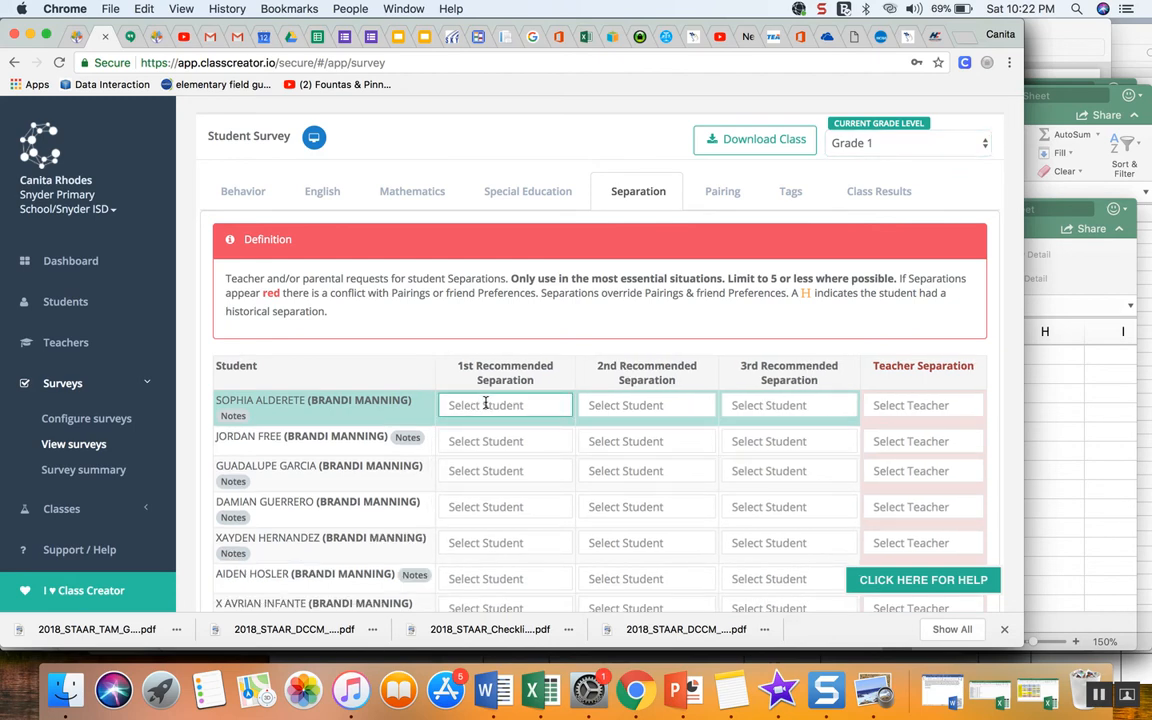
{"action": "type", "text": "guad"}
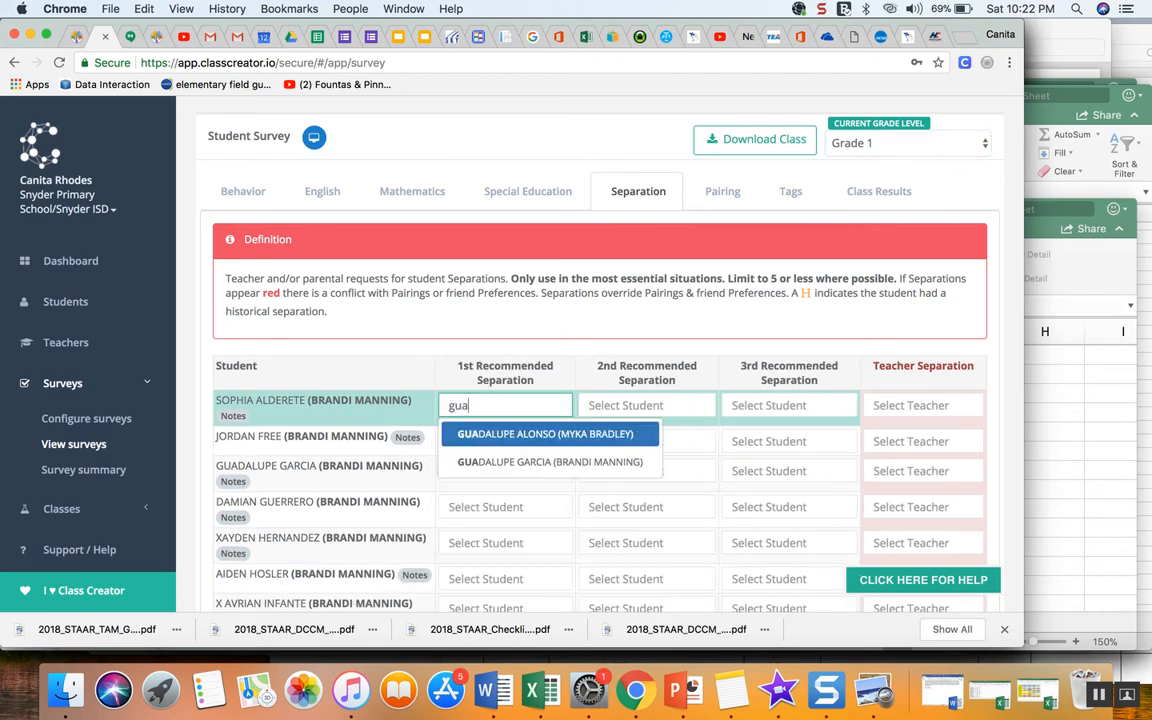
{"action": "left_click", "coordinate": [489, 464]}
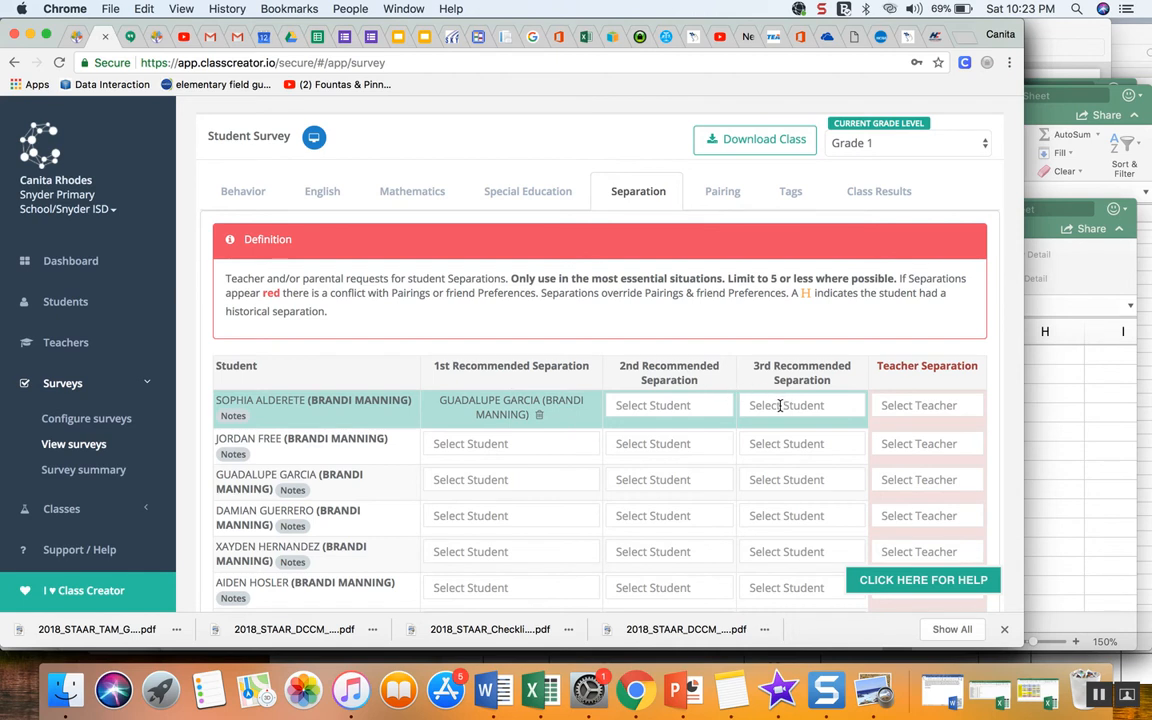
{"action": "left_click", "coordinate": [539, 415]}
{"action": "left_click", "coordinate": [903, 402]}
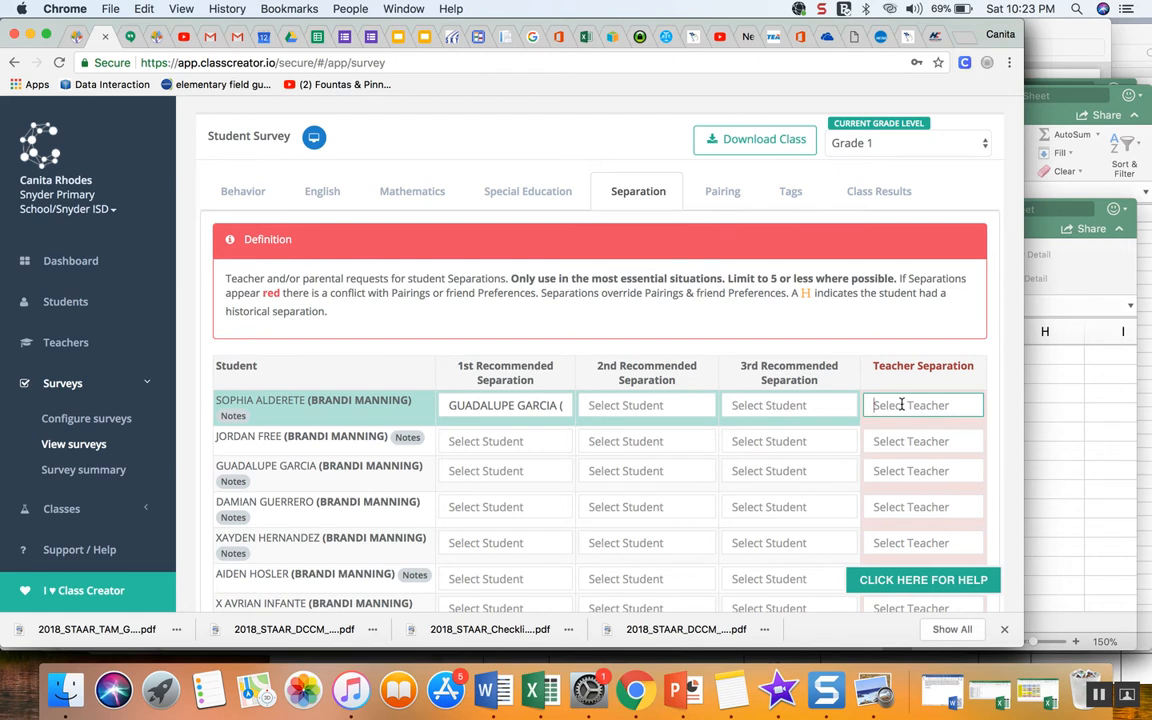
- Browse the Separation and Pairing tab student lists and their recommended student and teacher fields
{"action": "scroll", "coordinate": [495, 450], "scroll_direction": "down", "scroll_amount": 5}
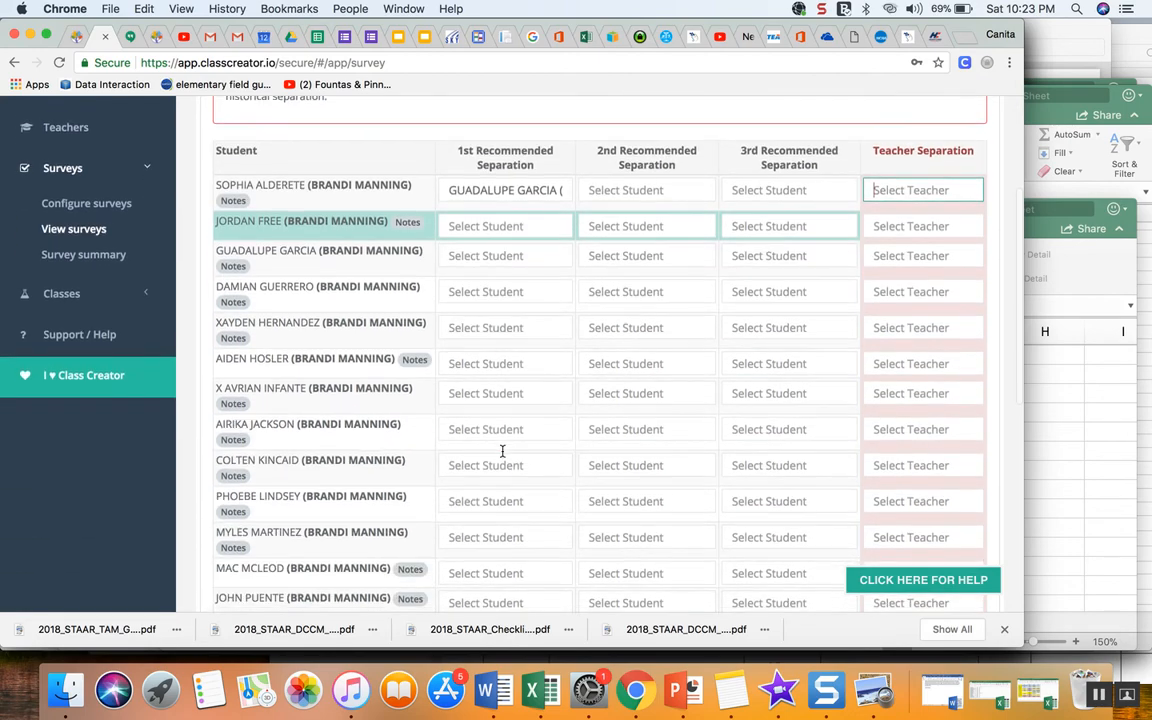
{"action": "scroll", "coordinate": [502, 452], "scroll_direction": "up", "scroll_amount": 5}
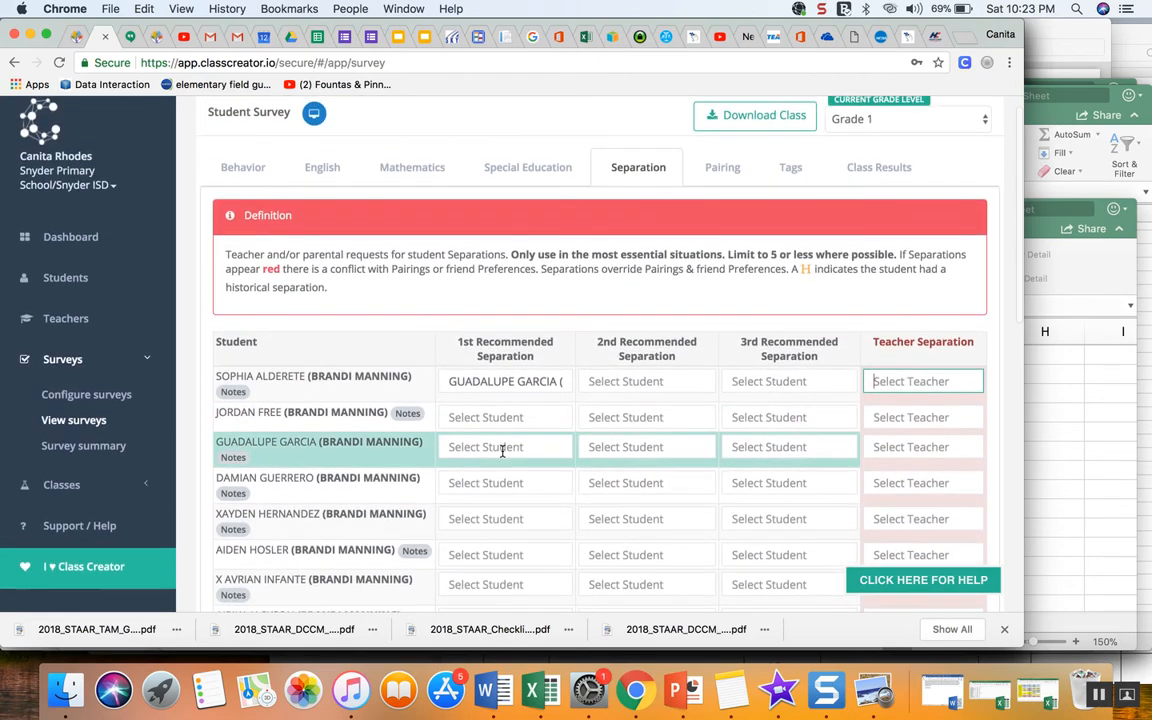
{"action": "scroll", "coordinate": [710, 381], "scroll_direction": "down", "scroll_amount": 10}
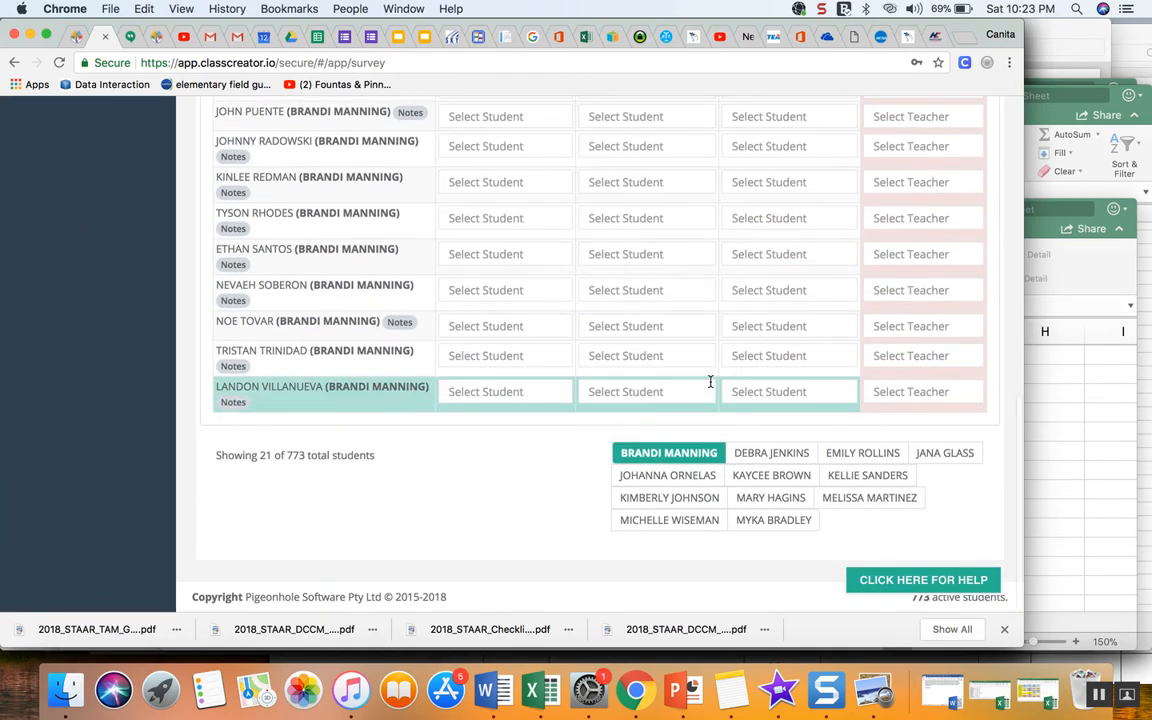
{"action": "scroll", "coordinate": [710, 381], "scroll_direction": "up", "scroll_amount": 10}
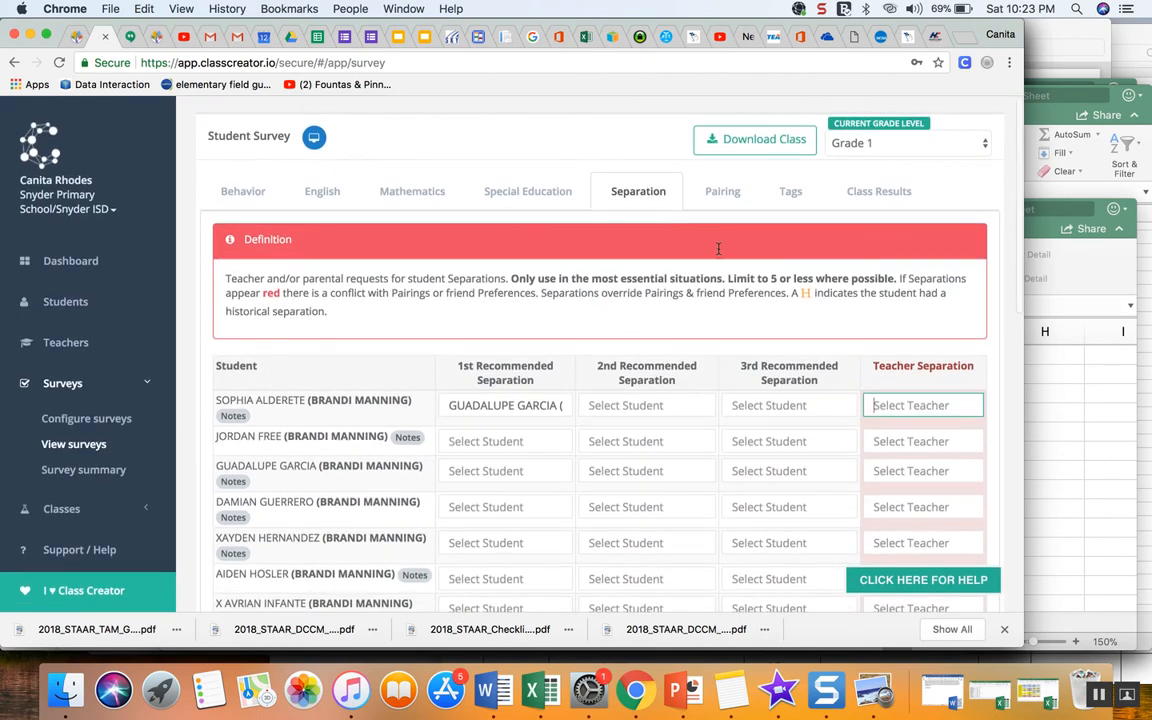
{"action": "left_click", "coordinate": [723, 191]}
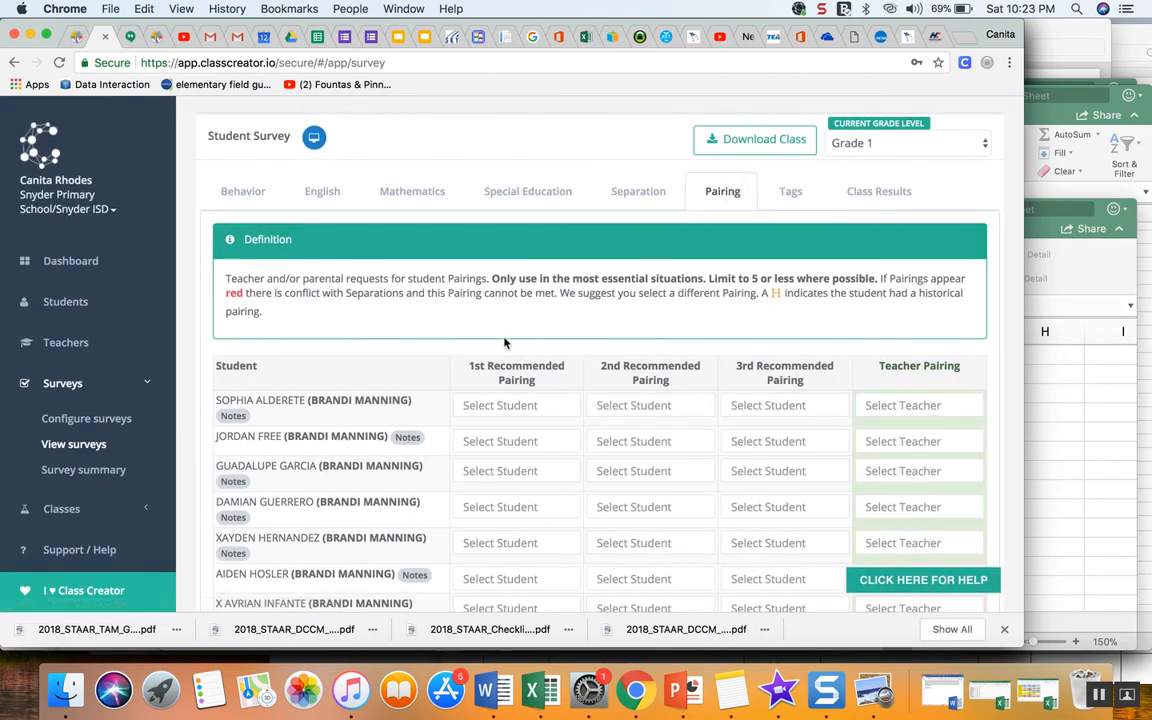
{"action": "scroll", "coordinate": [462, 325], "scroll_direction": "down", "scroll_amount": 1}
{"action": "scroll", "coordinate": [462, 325], "scroll_direction": "down", "scroll_amount": 1}
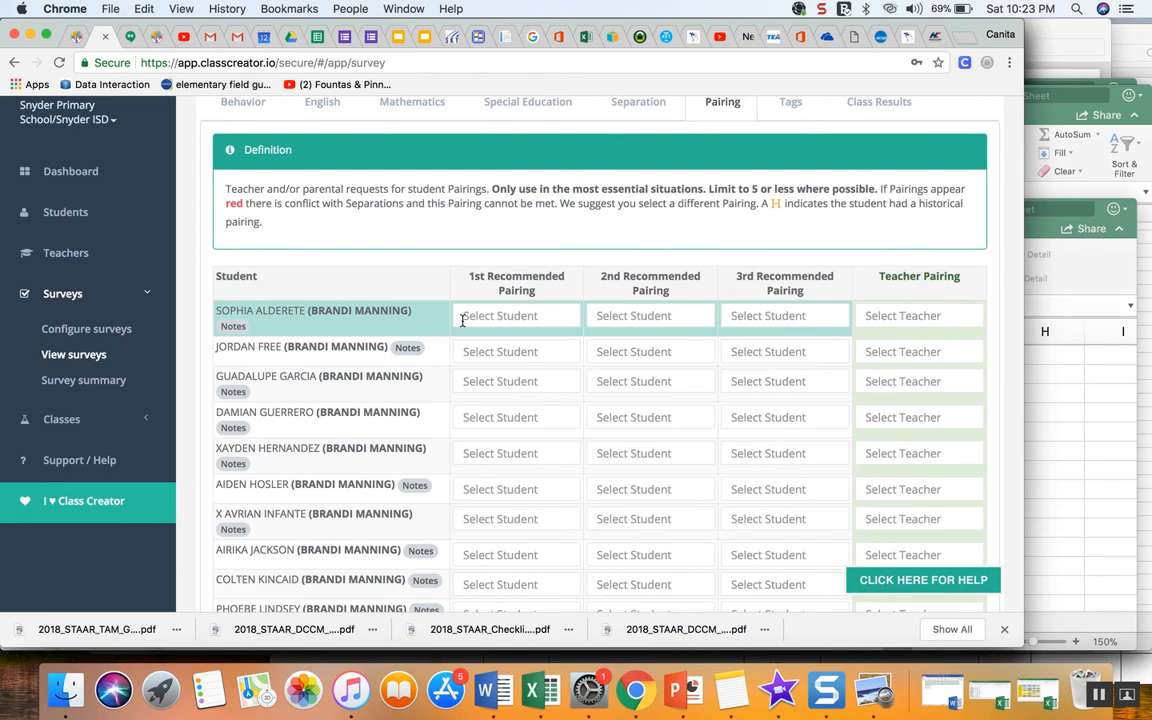
{"action": "left_click", "coordinate": [463, 317]}
{"action": "left_click", "coordinate": [880, 319]}
{"action": "scroll", "coordinate": [877, 318], "scroll_direction": "down", "scroll_amount": 3}
{"action": "scroll", "coordinate": [877, 318], "scroll_direction": "down", "scroll_amount": 5}
{"action": "scroll", "coordinate": [877, 318], "scroll_direction": "up", "scroll_amount": 6}
{"action": "scroll", "coordinate": [870, 310], "scroll_direction": "up", "scroll_amount": 3}
- Open the Tags tab and browse the student list with its Gifted/Talented, School Leader, RtI and family tags
{"action": "left_click", "coordinate": [790, 191]}
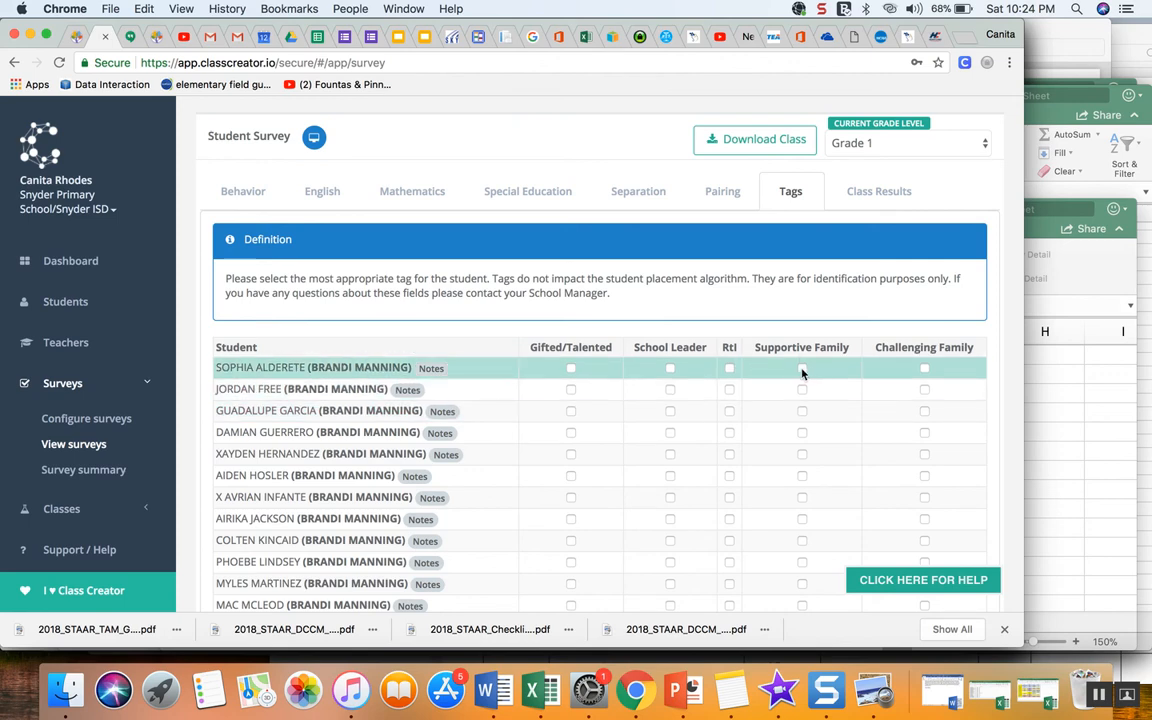
{"action": "scroll", "coordinate": [802, 372], "scroll_direction": "down", "scroll_amount": 1}
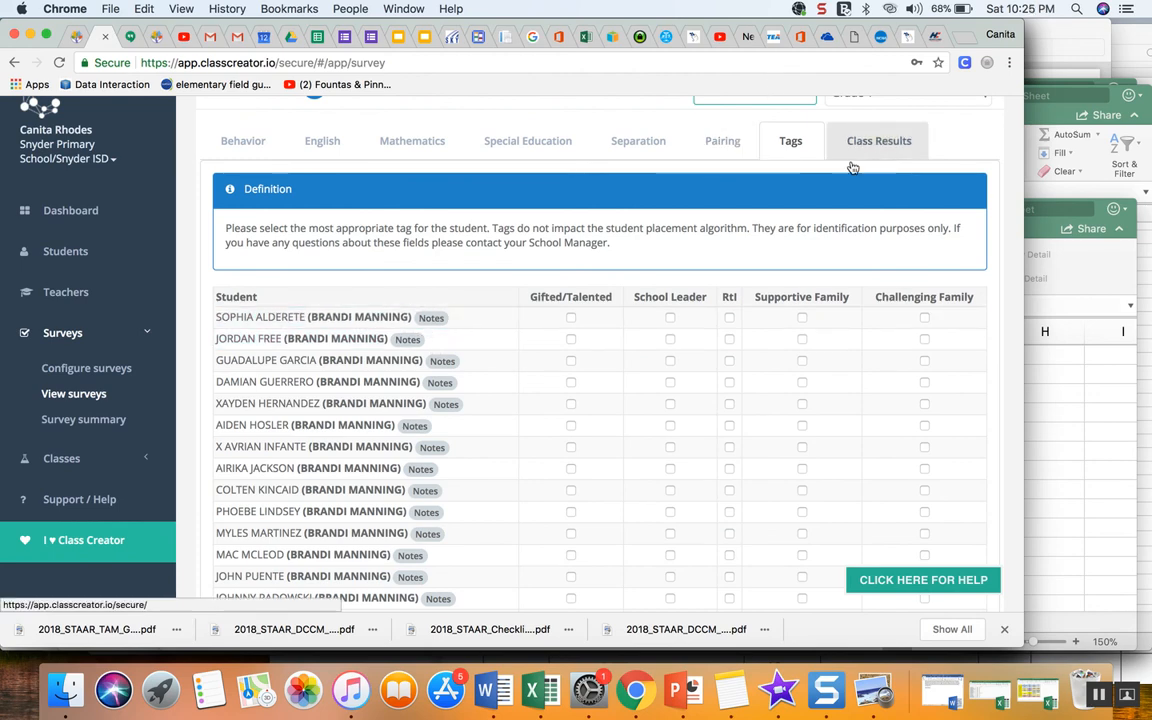
{"action": "scroll", "coordinate": [795, 330], "scroll_direction": "down", "scroll_amount": 5}
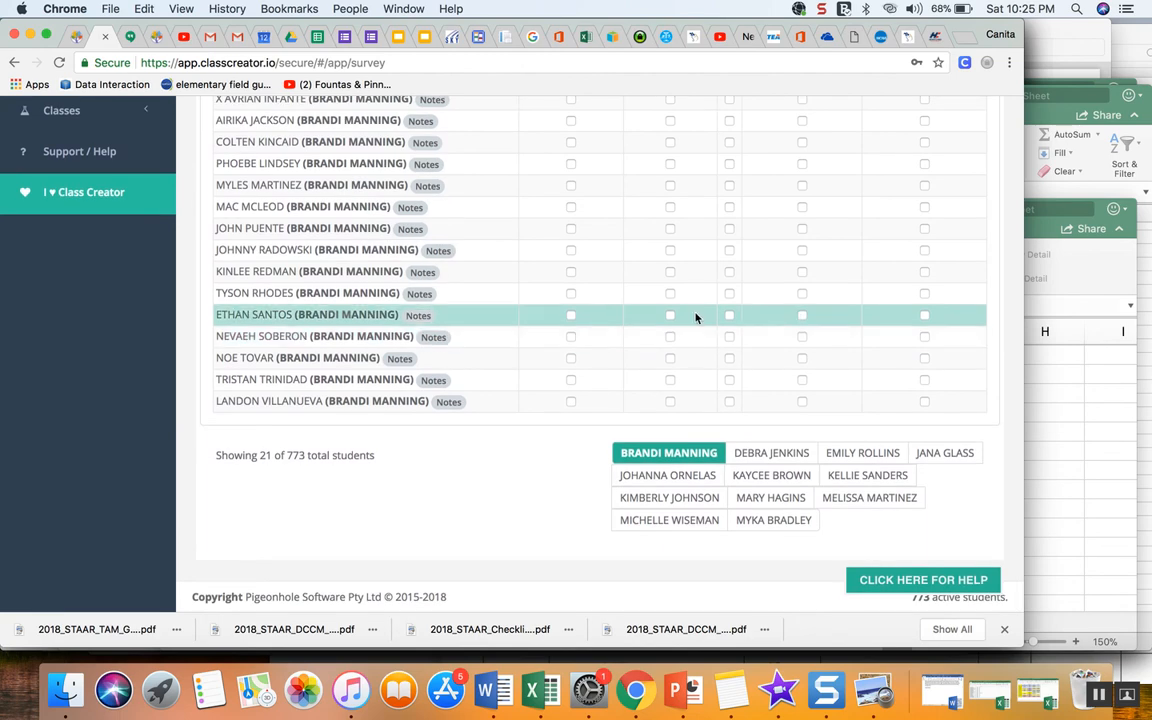
{"action": "scroll", "coordinate": [835, 378], "scroll_direction": "up", "scroll_amount": 5}
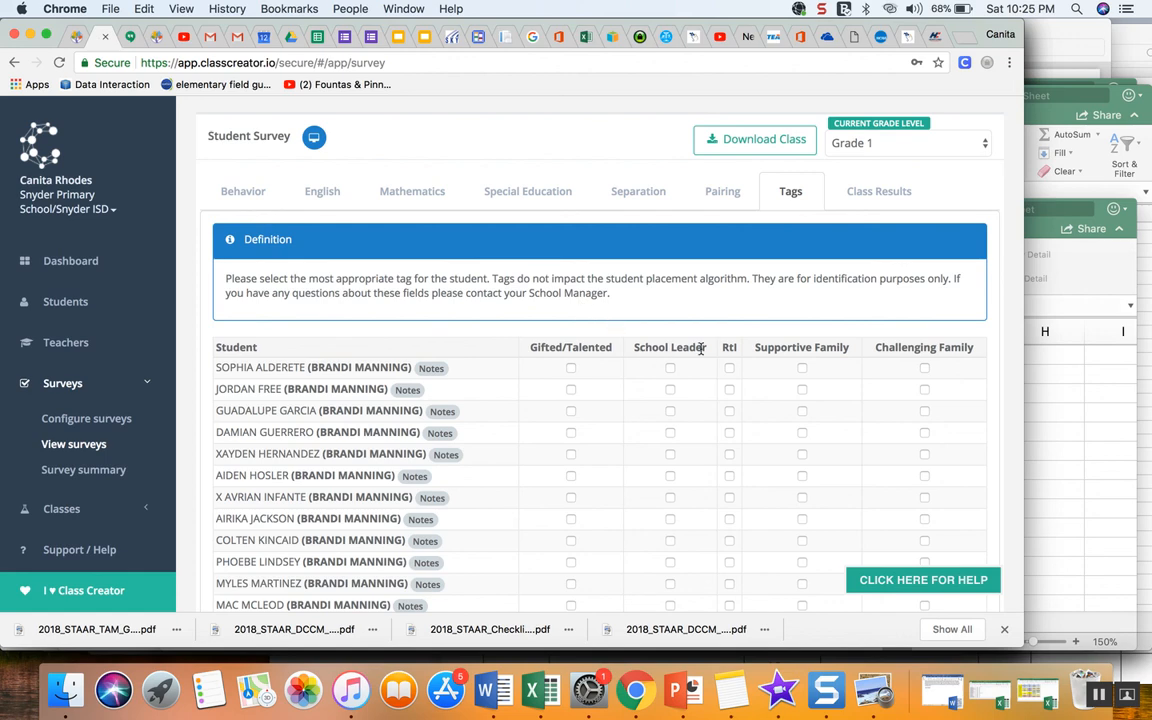
{"action": "scroll", "coordinate": [701, 348], "scroll_direction": "down", "scroll_amount": 5}
{"action": "scroll", "coordinate": [701, 345], "scroll_direction": "up", "scroll_amount": 2}
{"action": "scroll", "coordinate": [701, 353], "scroll_direction": "up", "scroll_amount": 3}
{"action": "scroll", "coordinate": [701, 348], "scroll_direction": "down", "scroll_amount": 3}
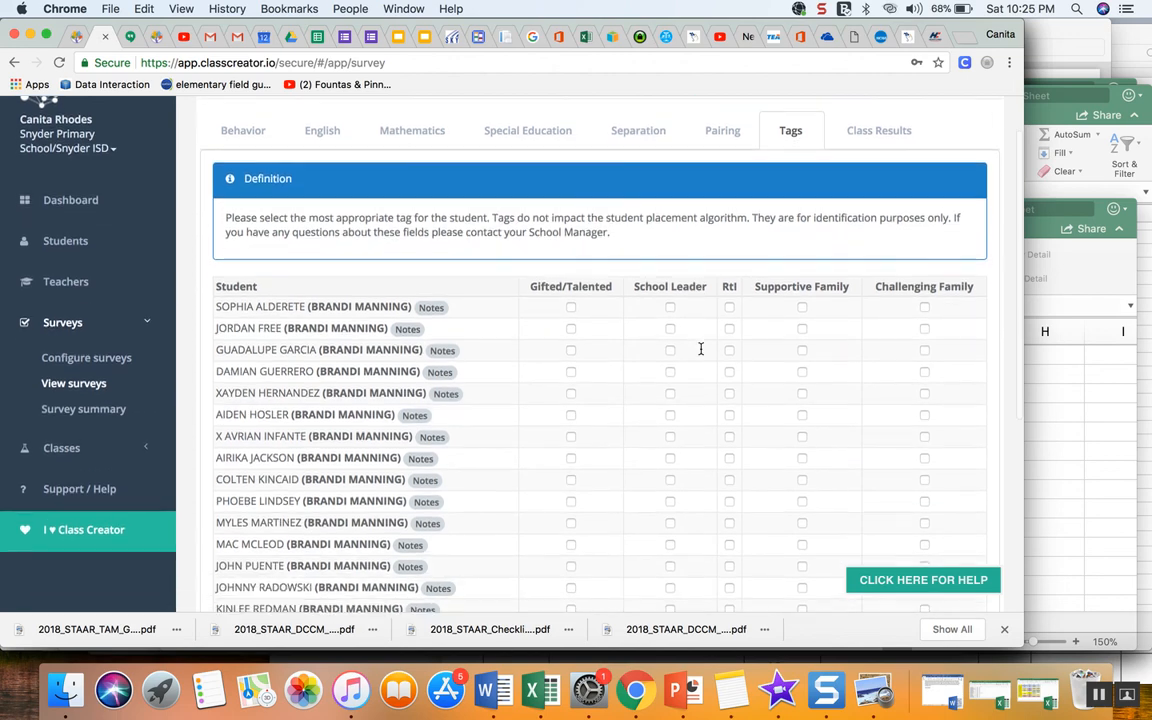
{"action": "scroll", "coordinate": [701, 353], "scroll_direction": "up", "scroll_amount": 1}
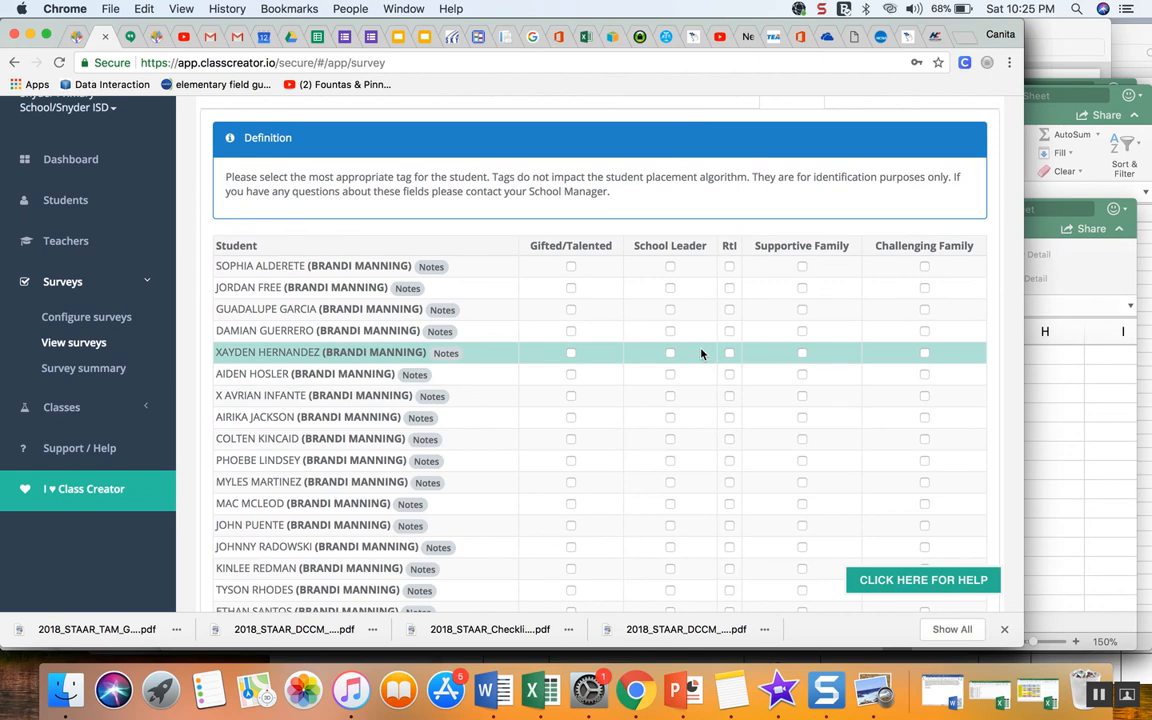
{"action": "scroll", "coordinate": [701, 353], "scroll_direction": "down", "scroll_amount": 2}
{"action": "scroll", "coordinate": [701, 353], "scroll_direction": "up", "scroll_amount": 2}
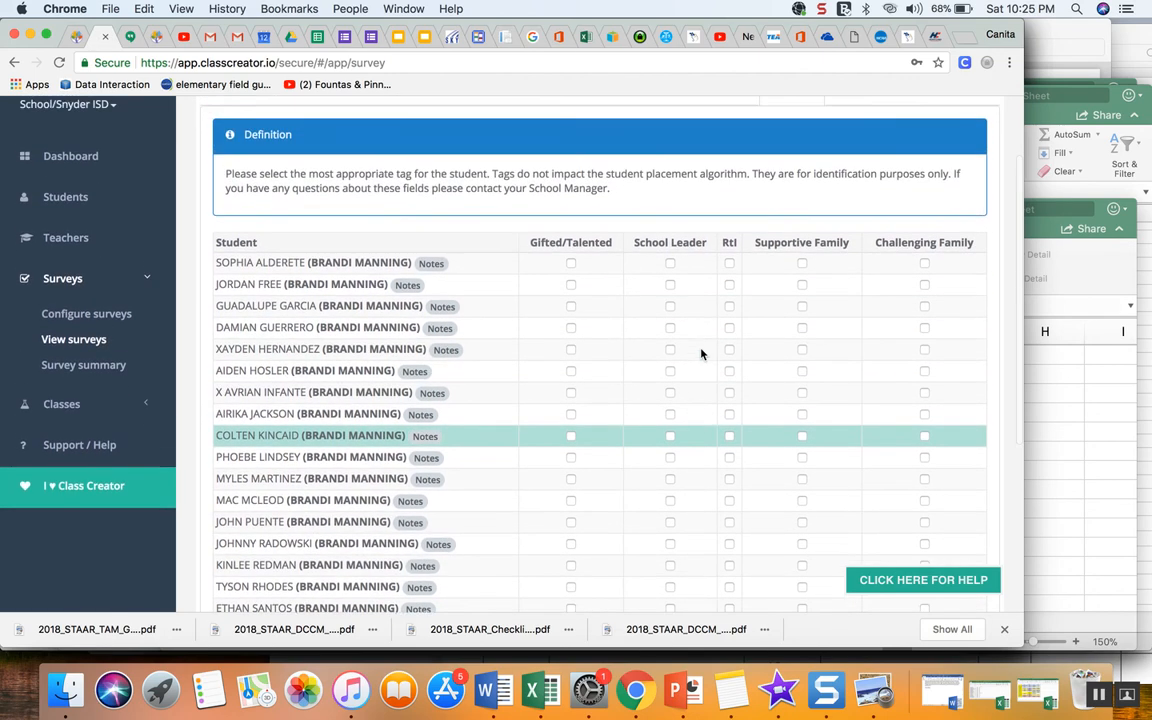
{"action": "scroll", "coordinate": [701, 354], "scroll_direction": "up", "scroll_amount": 1}
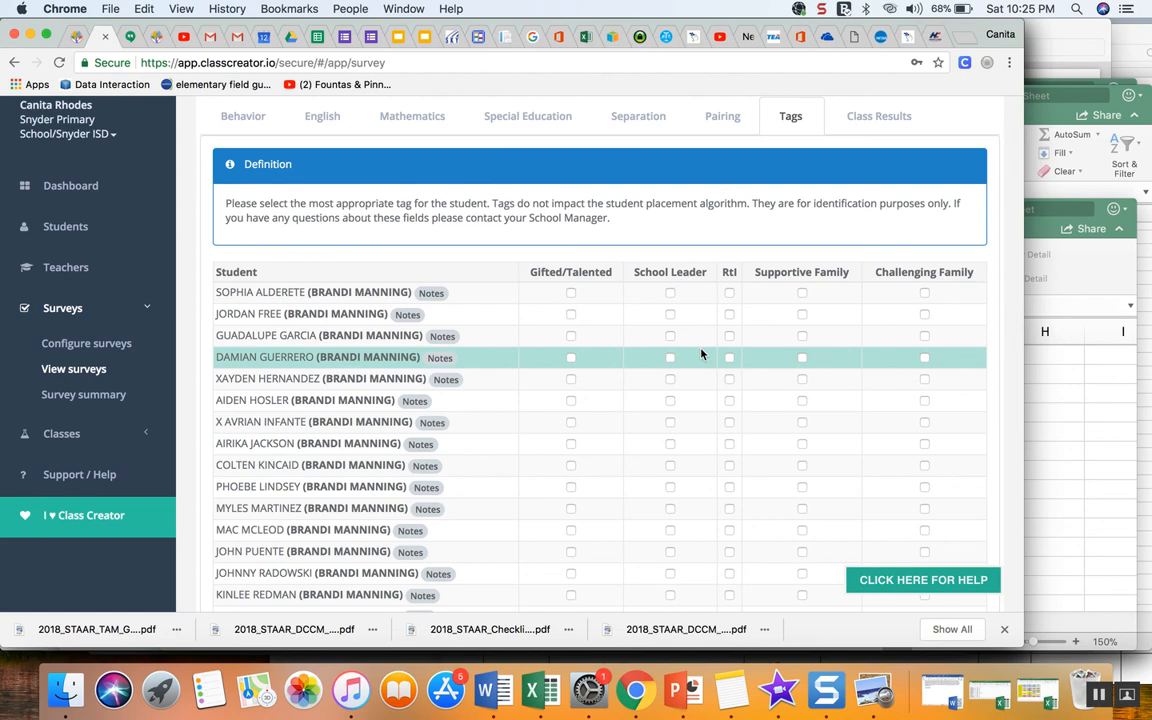
{"action": "scroll", "coordinate": [701, 353], "scroll_direction": "up", "scroll_amount": 2}
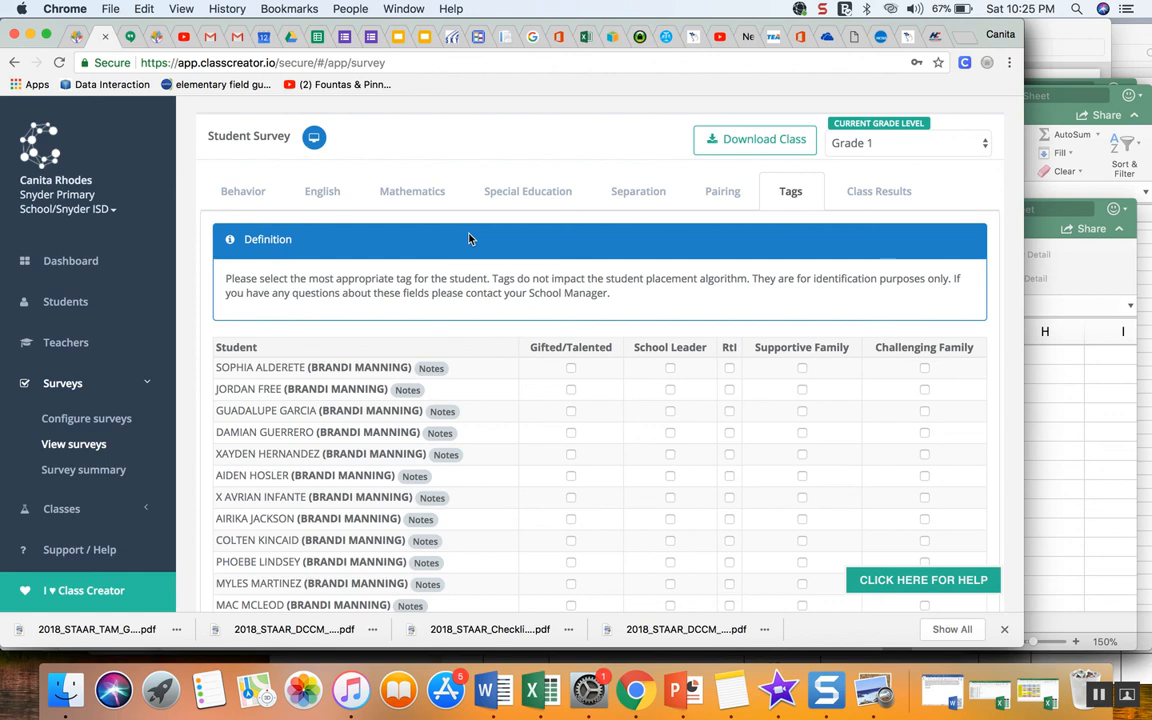
{"action": "scroll", "coordinate": [468, 238], "scroll_direction": "down", "scroll_amount": 2}
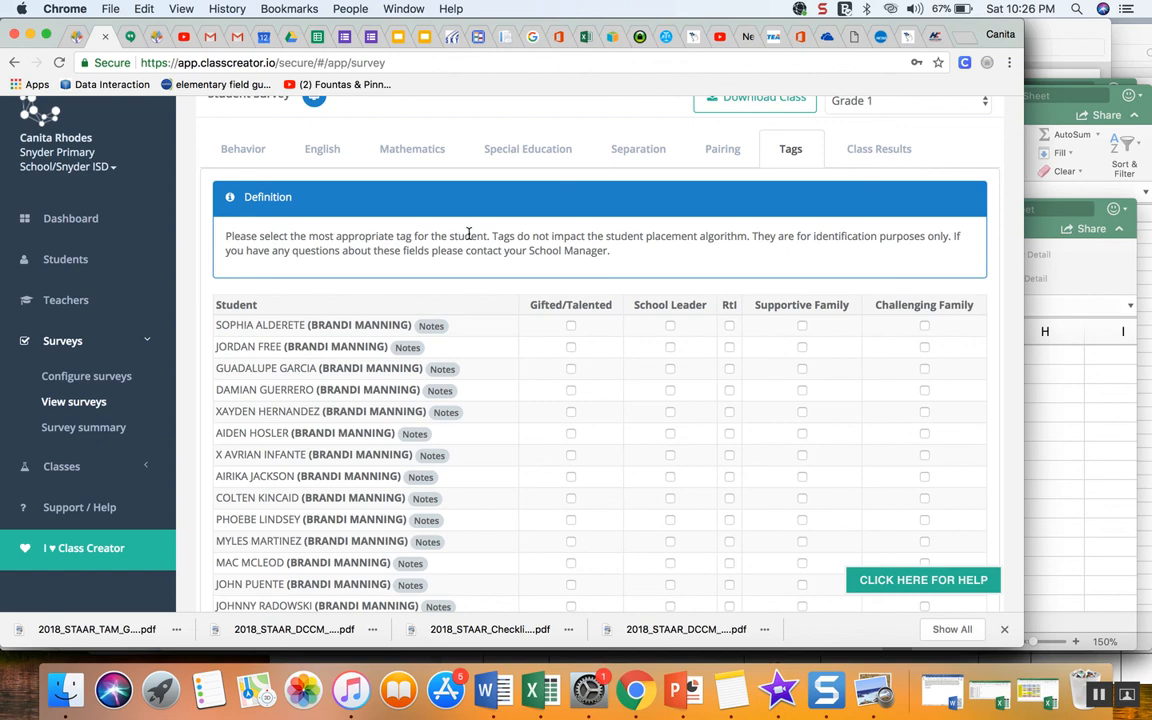
{"action": "scroll", "coordinate": [468, 234], "scroll_direction": "up", "scroll_amount": 2}
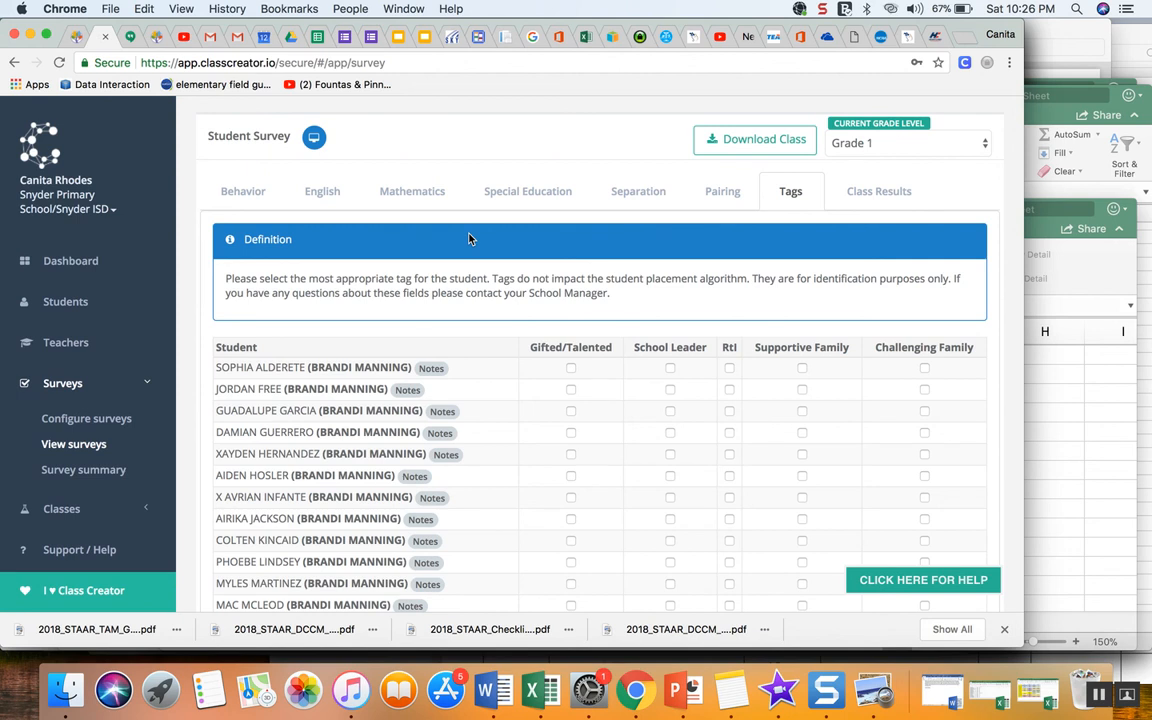
{"action": "left_click", "coordinate": [824, 13]}
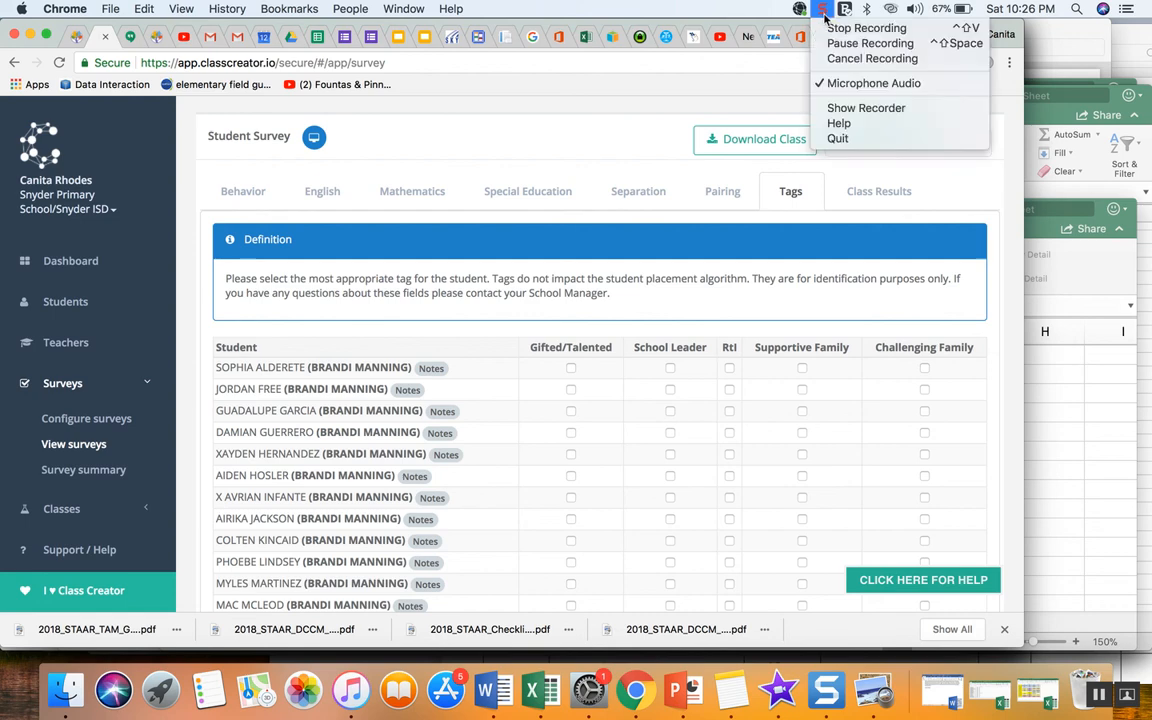